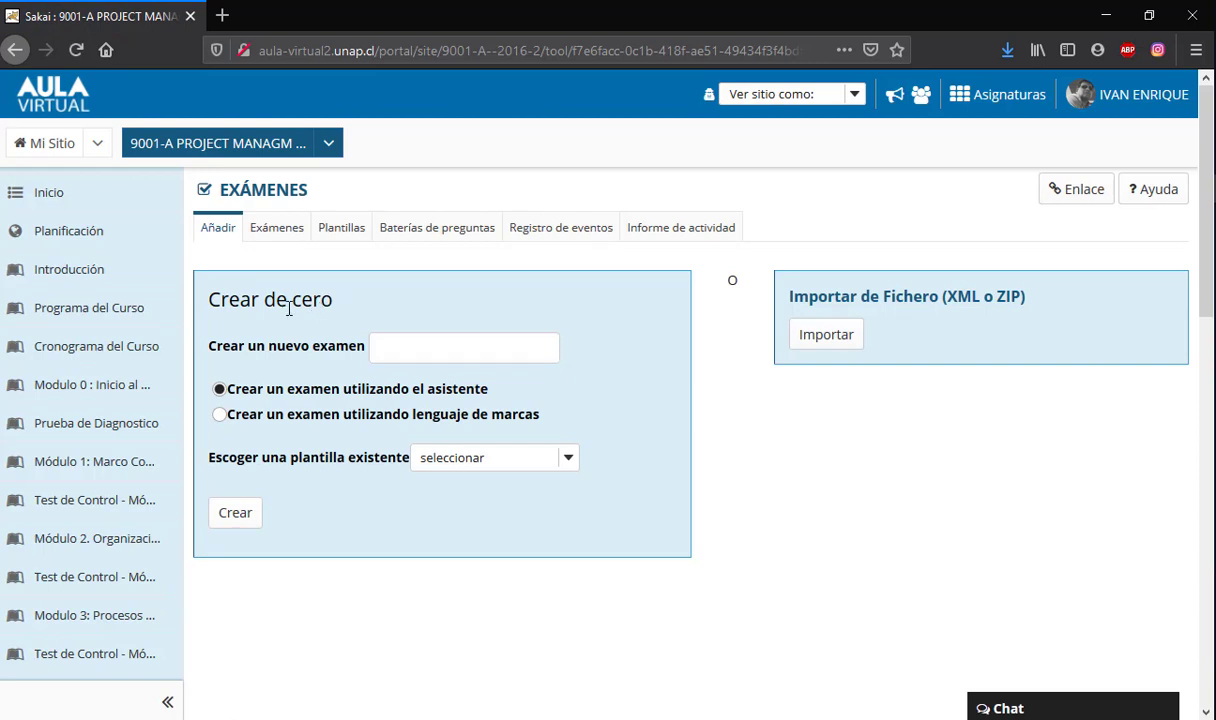
pyautogui.click(403, 355)
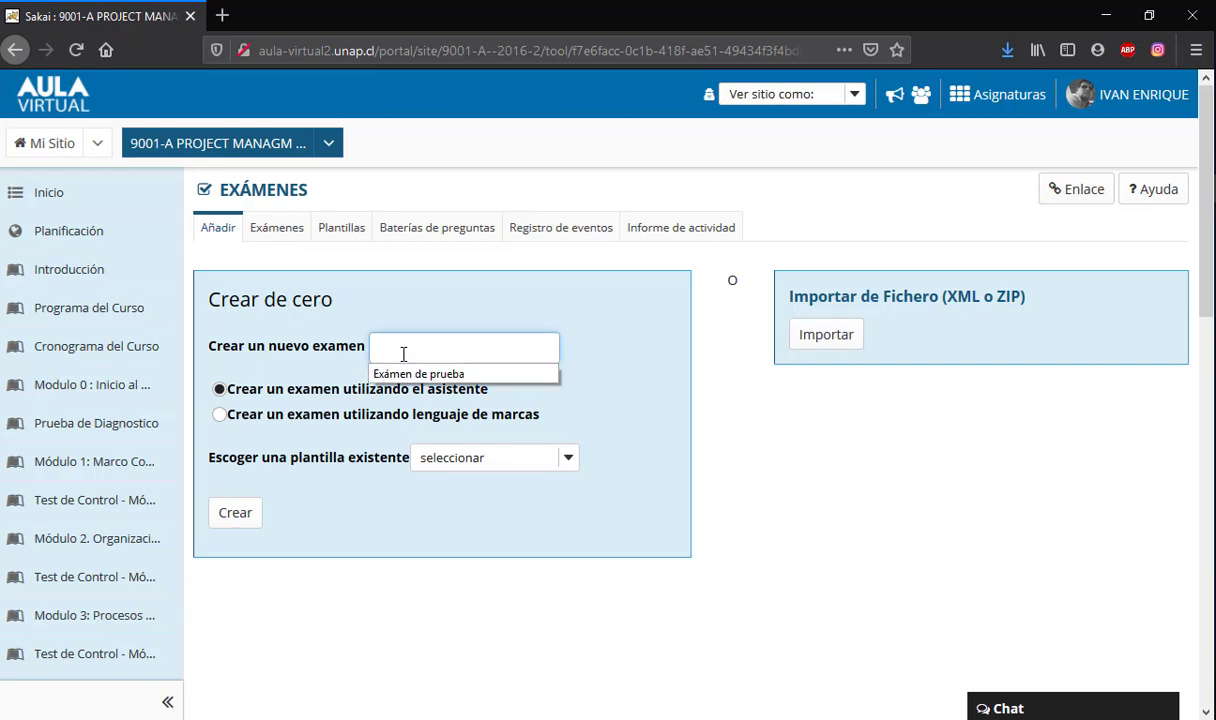
pyautogui.click(479, 373)
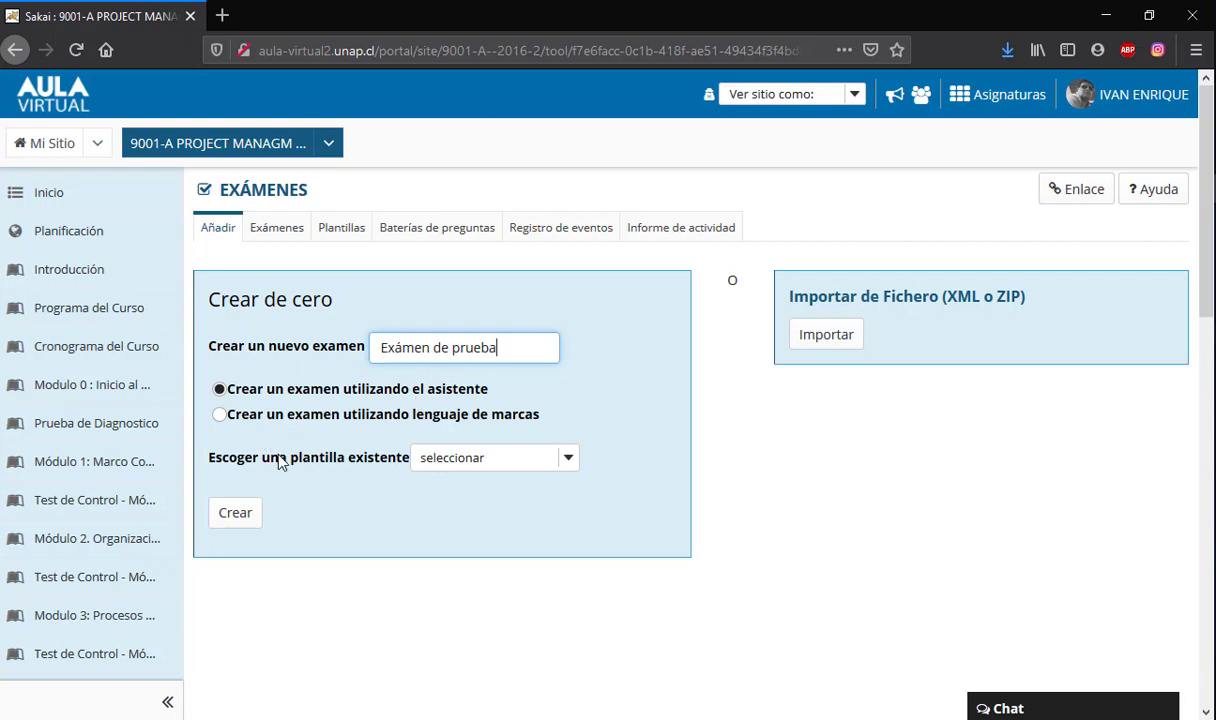
pyautogui.click(573, 458)
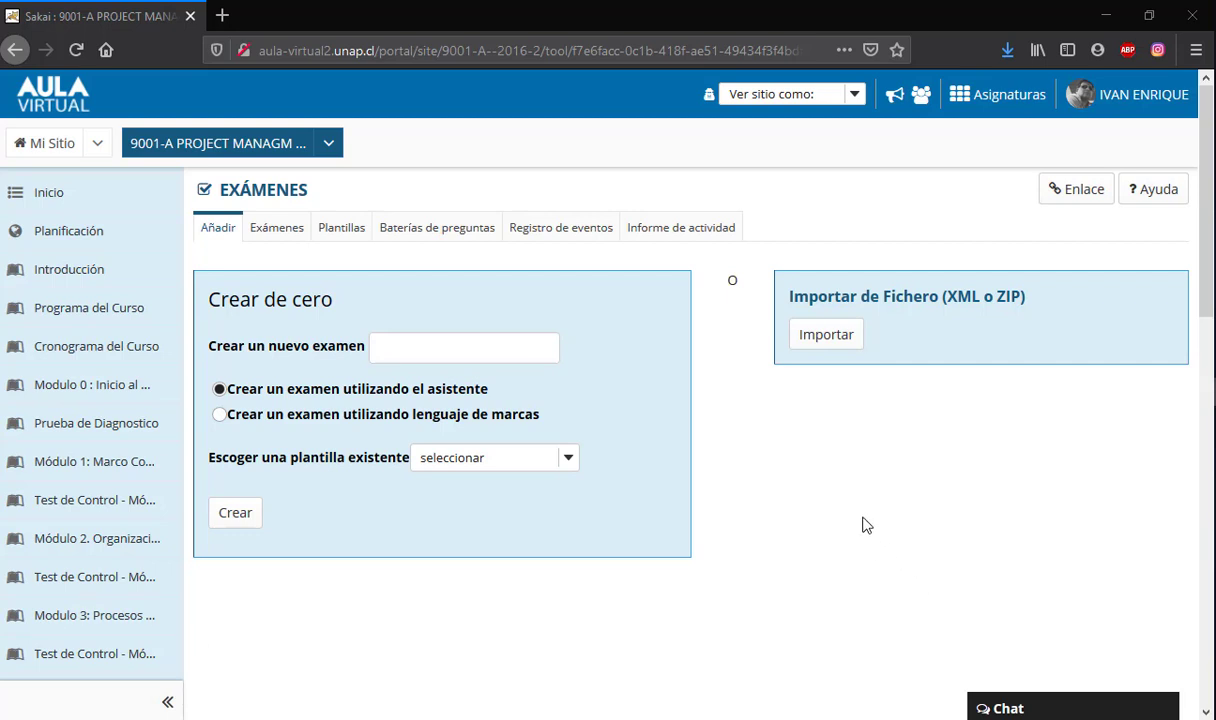
# - Create a new exam named "Exámen de prueba" with the assistant, based on the Formative Assessment template
pyautogui.click(426, 350)
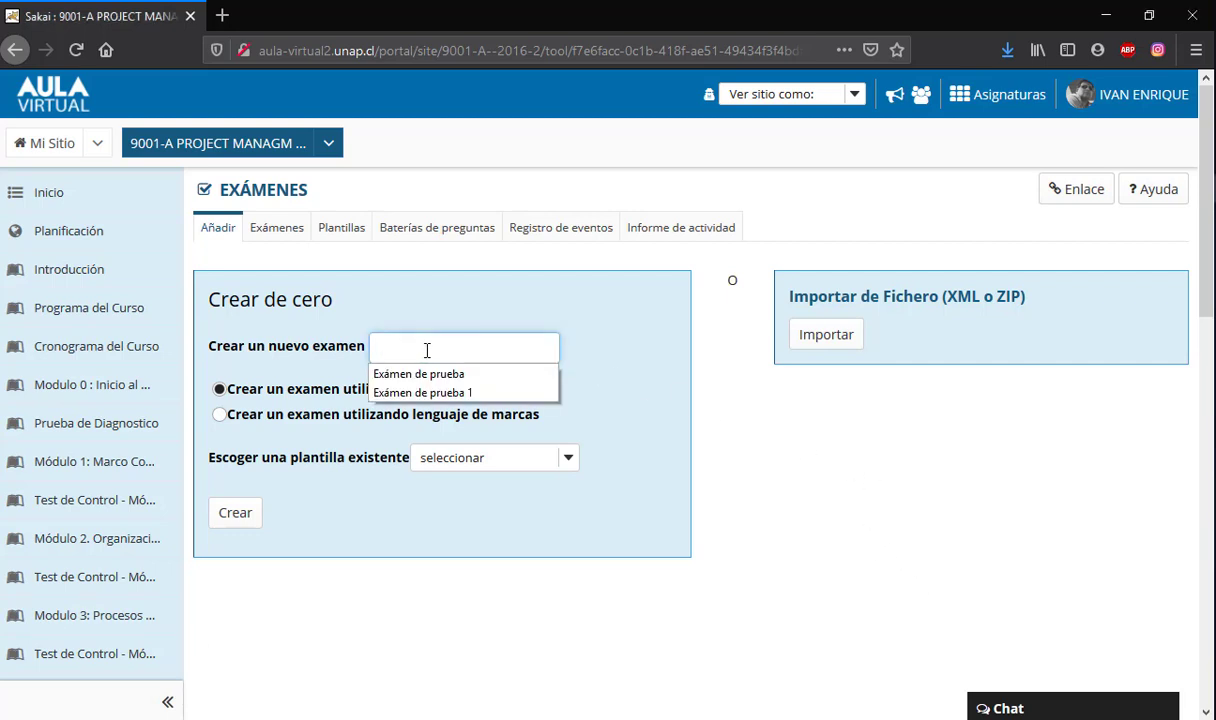
pyautogui.click(419, 373)
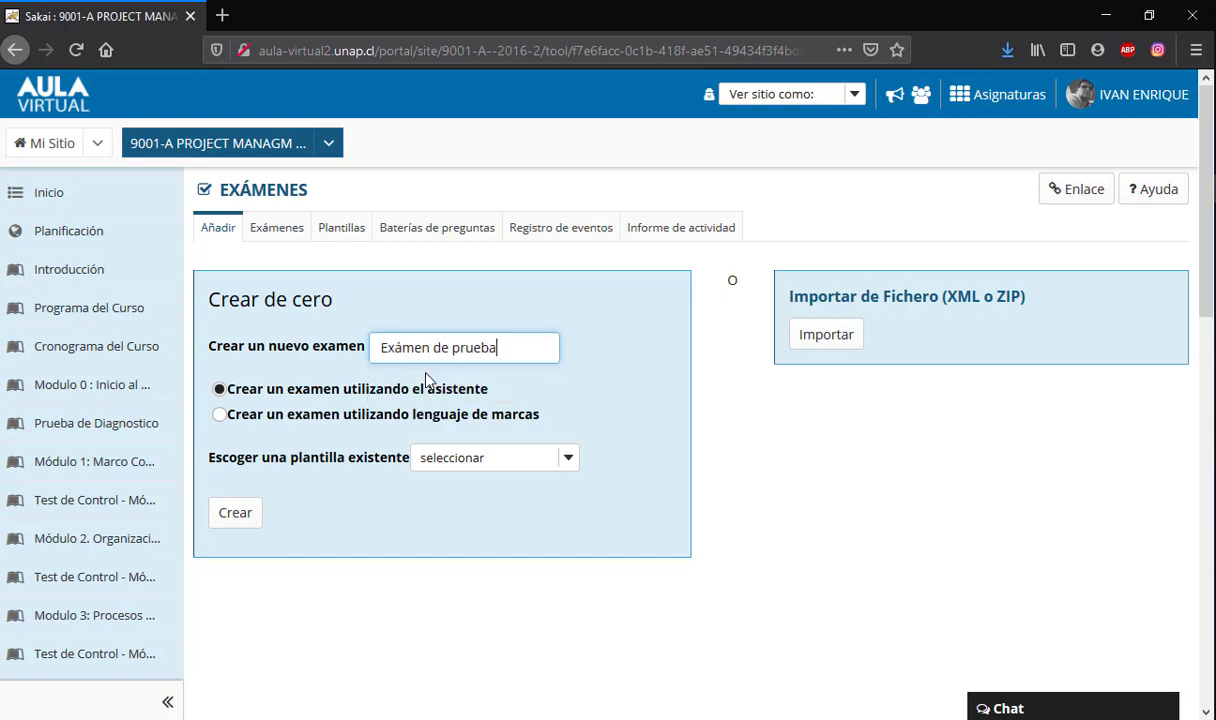
pyautogui.click(569, 460)
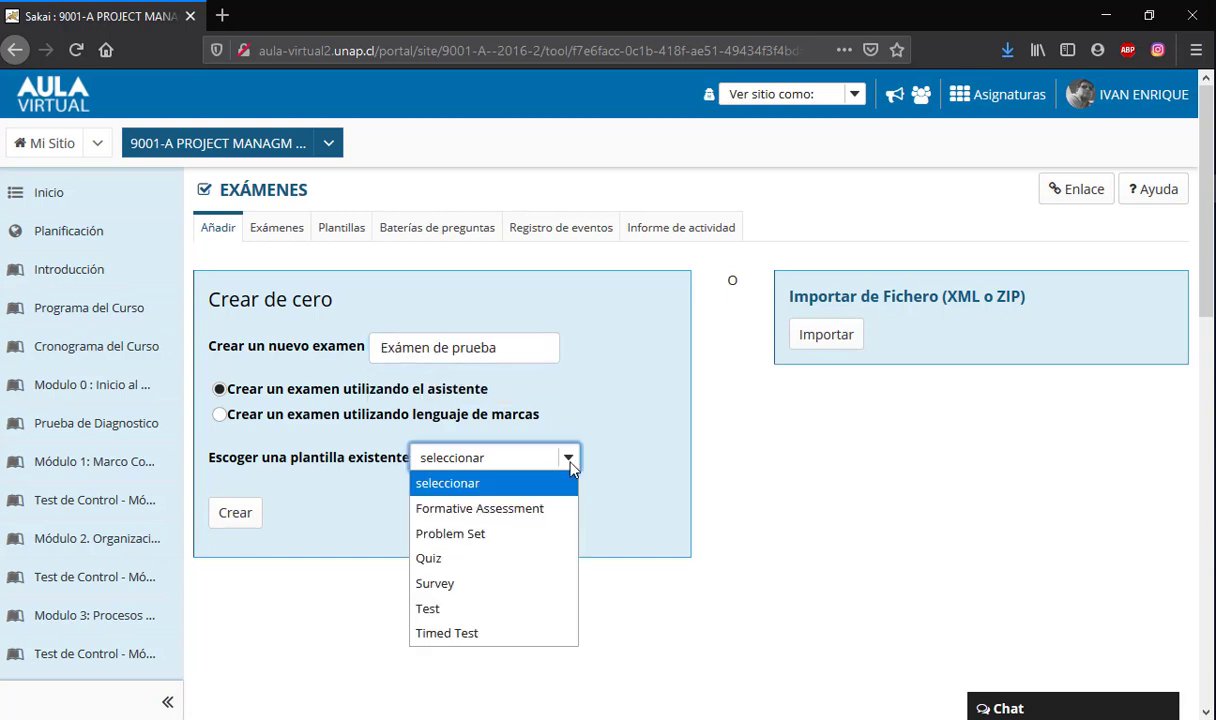
pyautogui.press('Escape')
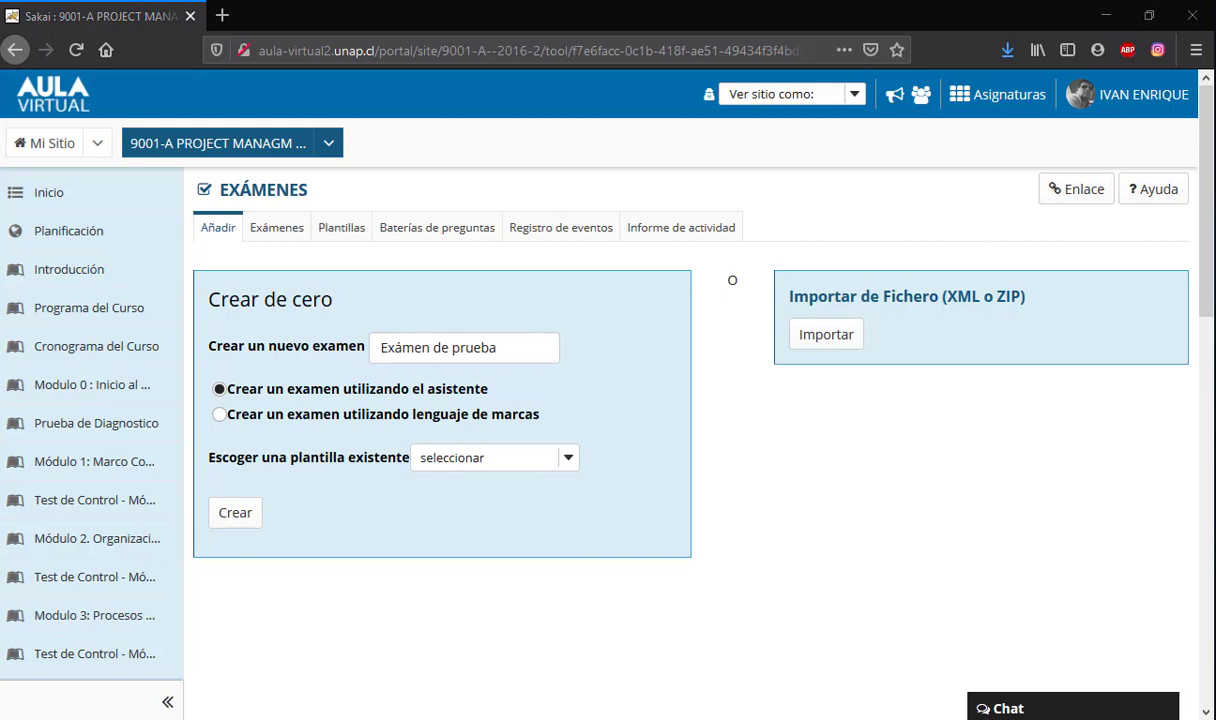
pyautogui.click(568, 460)
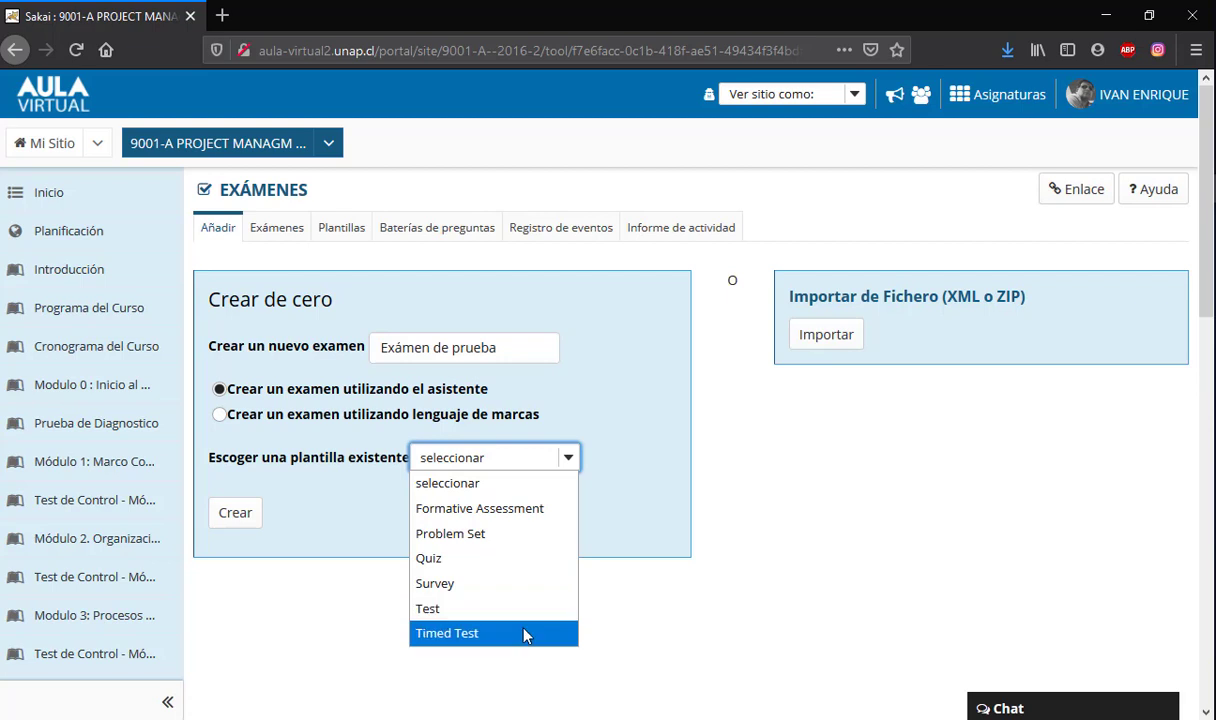
pyautogui.click(521, 514)
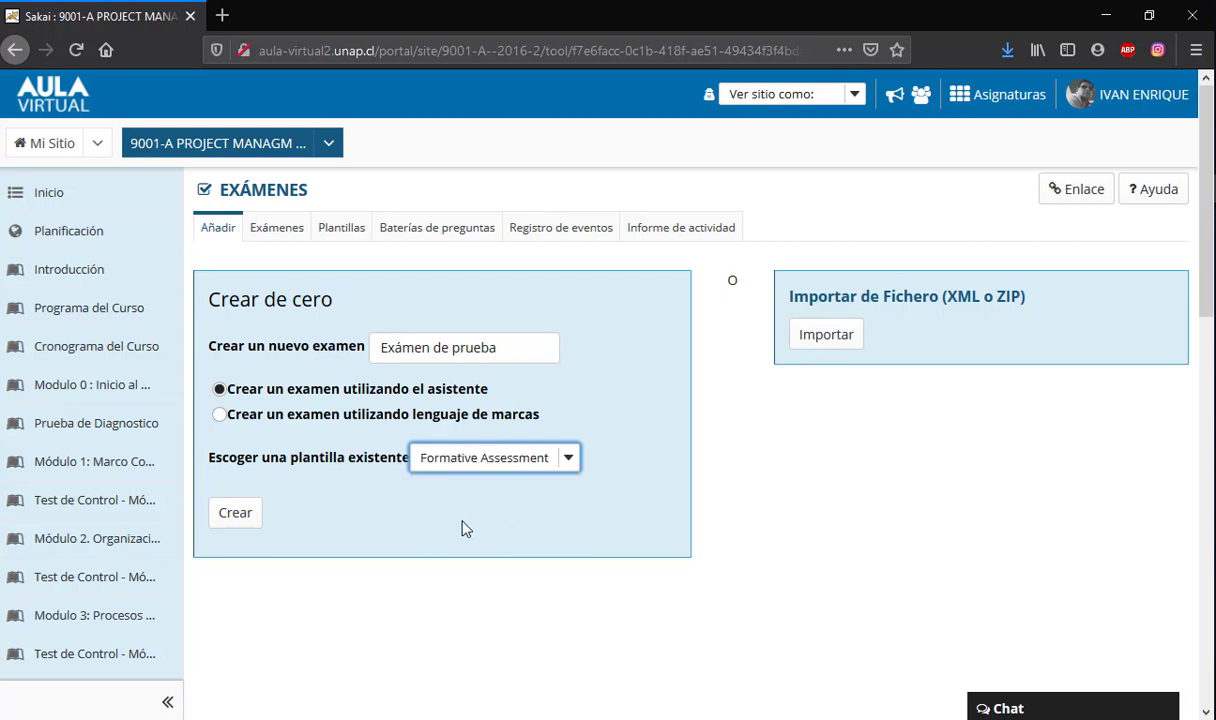
pyautogui.click(238, 517)
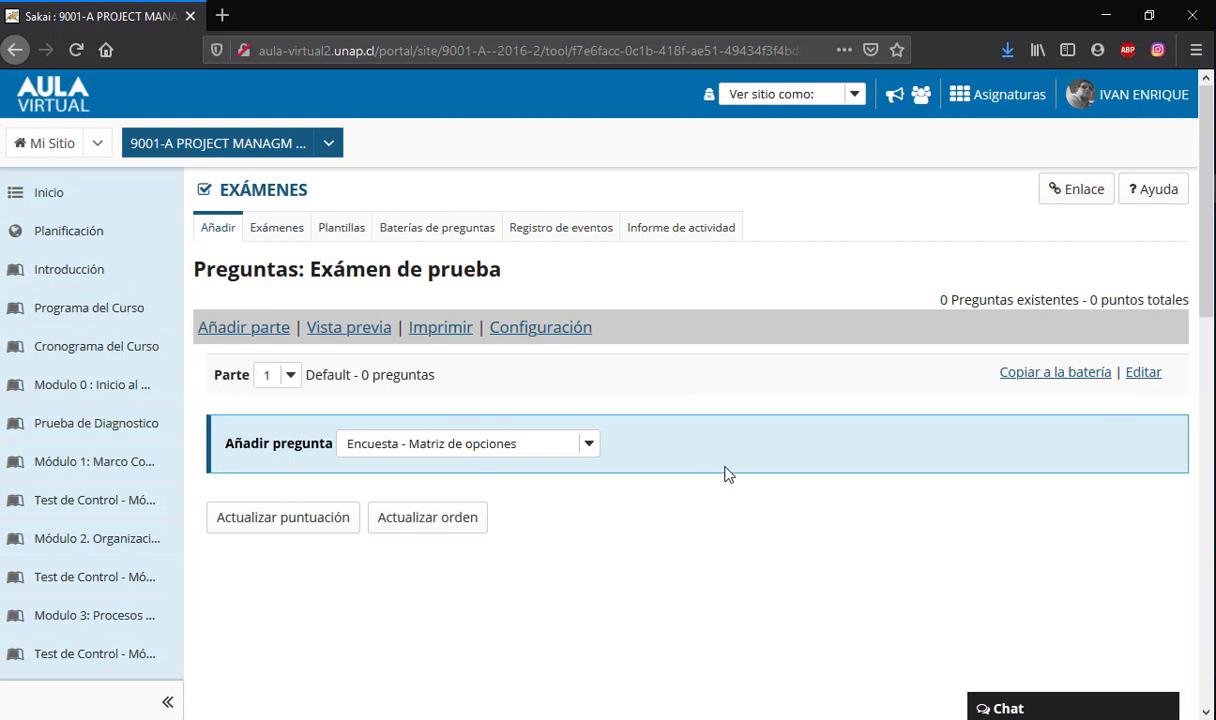
# - Examine the edit settings of exam part 1, including title, attachments, question type, ordering and metadata, and leave without saving
pyautogui.click(1143, 372)
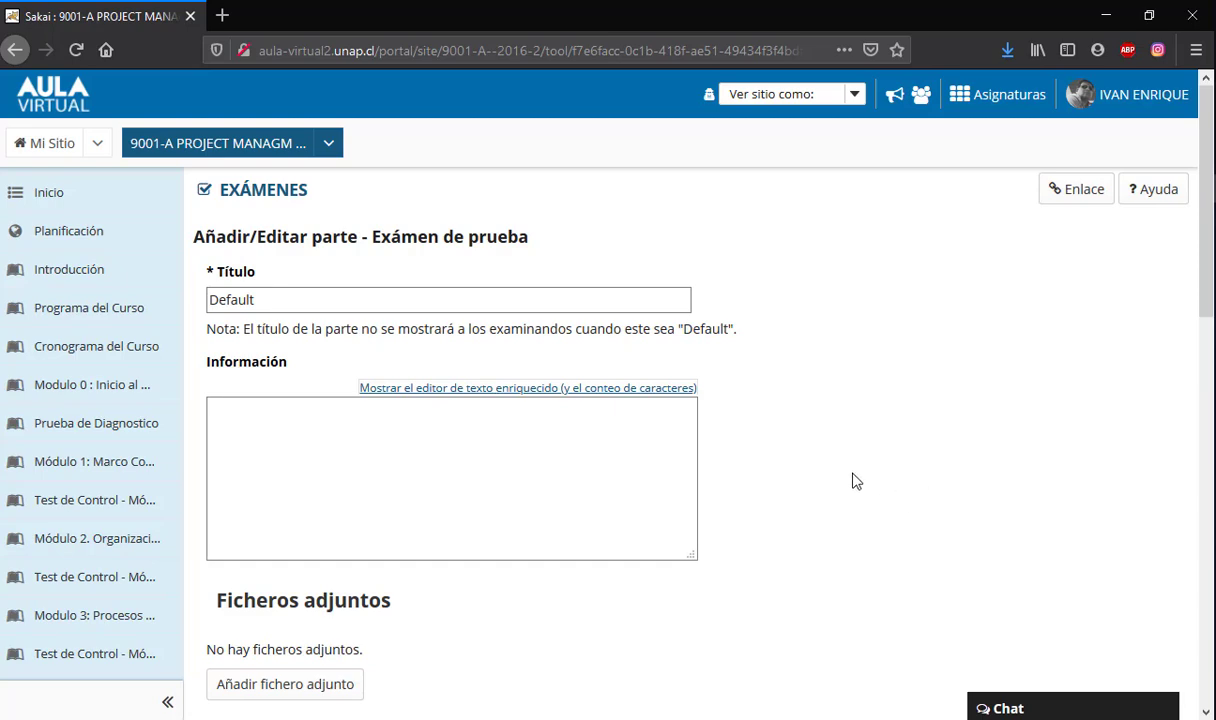
pyautogui.scroll(-5, 850, 481)
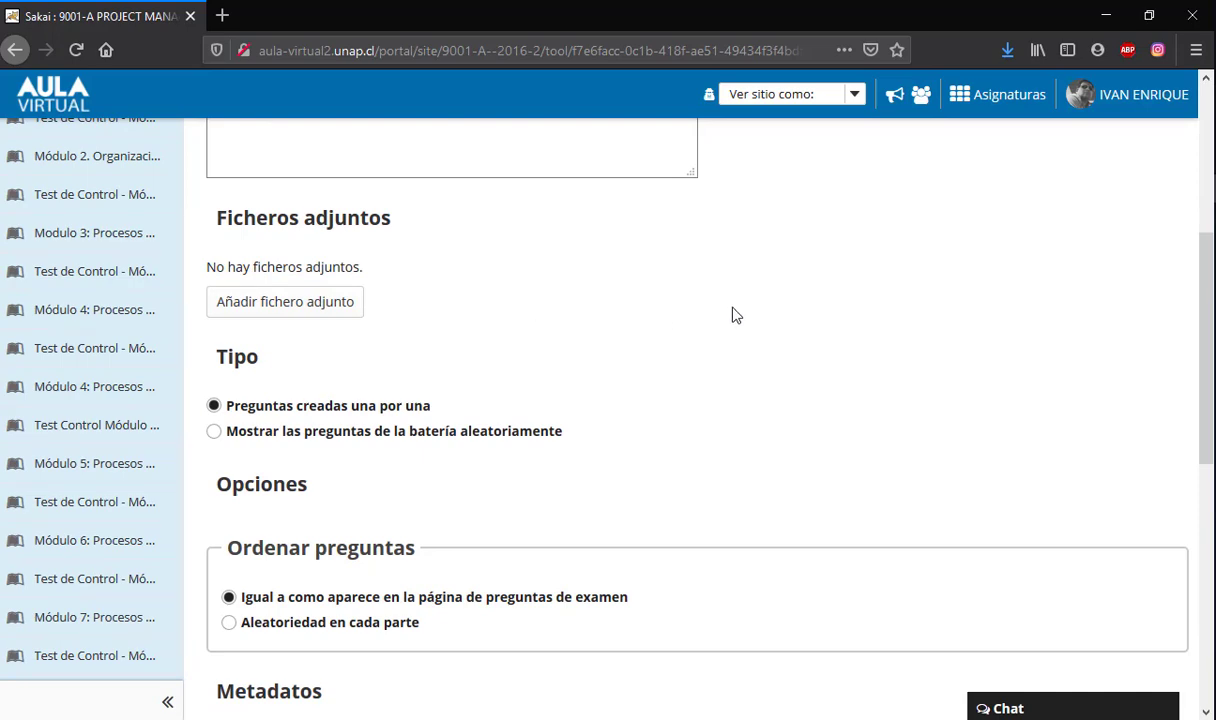
pyautogui.scroll(-3, 732, 315)
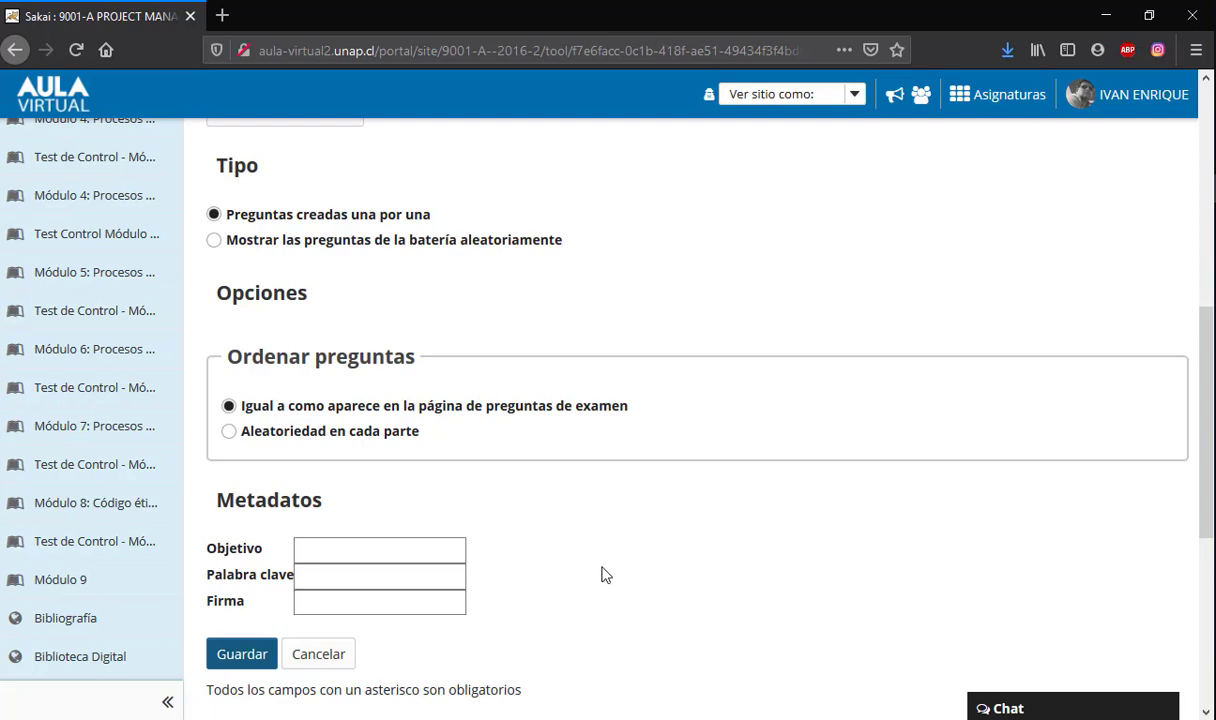
pyautogui.scroll(3, 602, 573)
pyautogui.scroll(-6, 596, 566)
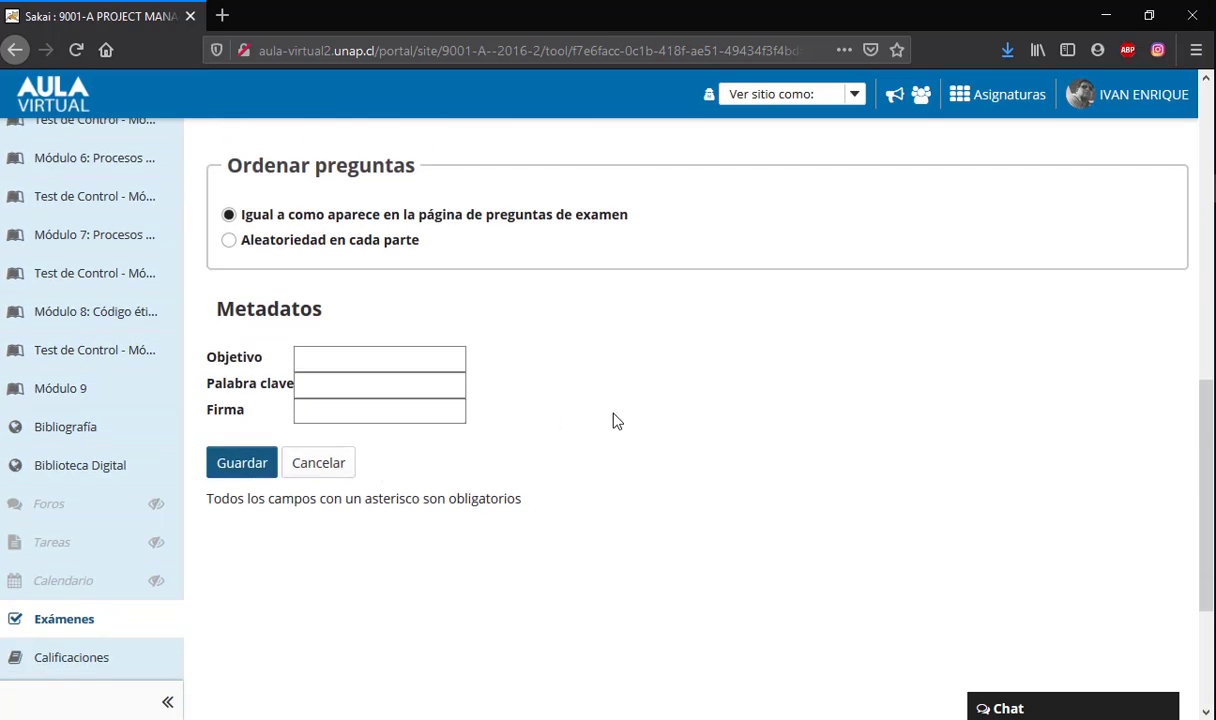
pyautogui.scroll(10, 614, 416)
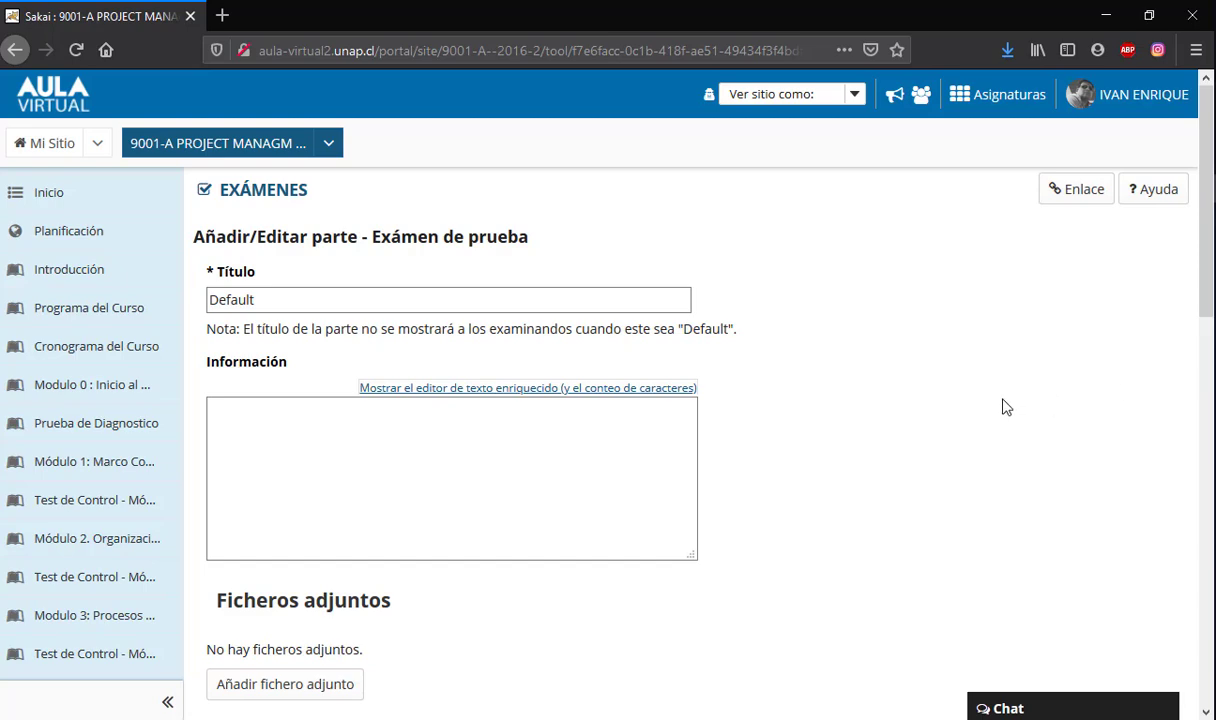
pyautogui.scroll(-5, 958, 369)
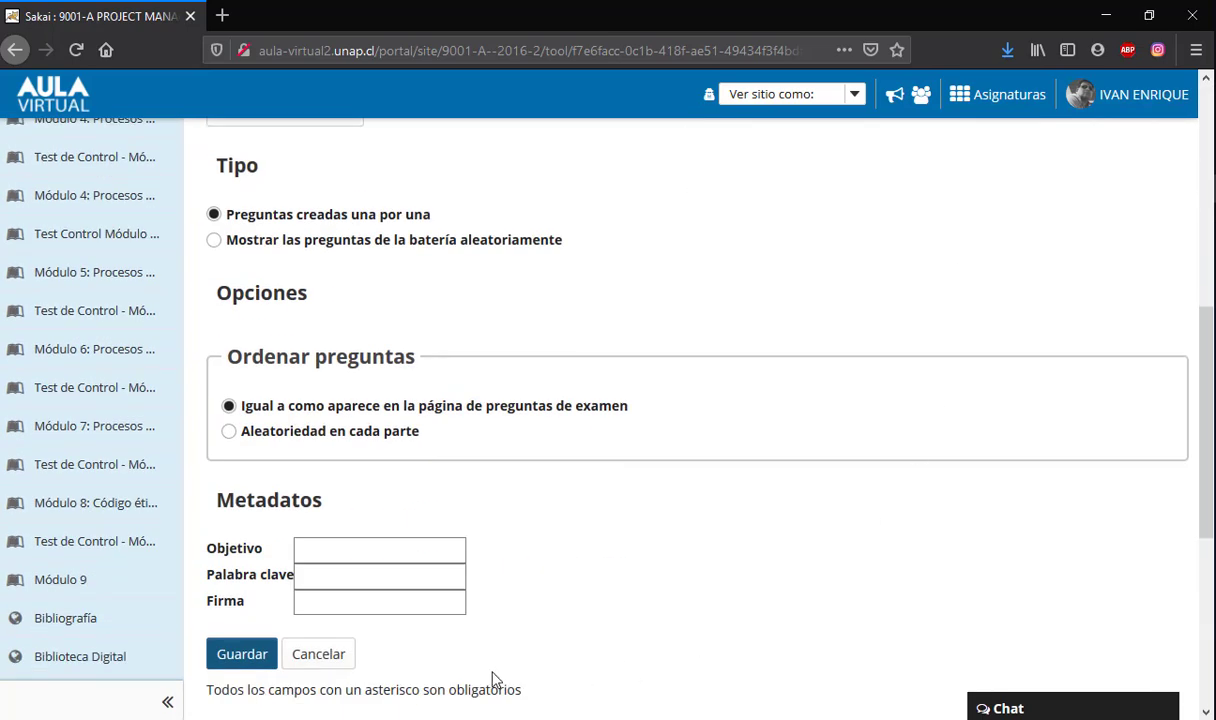
pyautogui.click(332, 653)
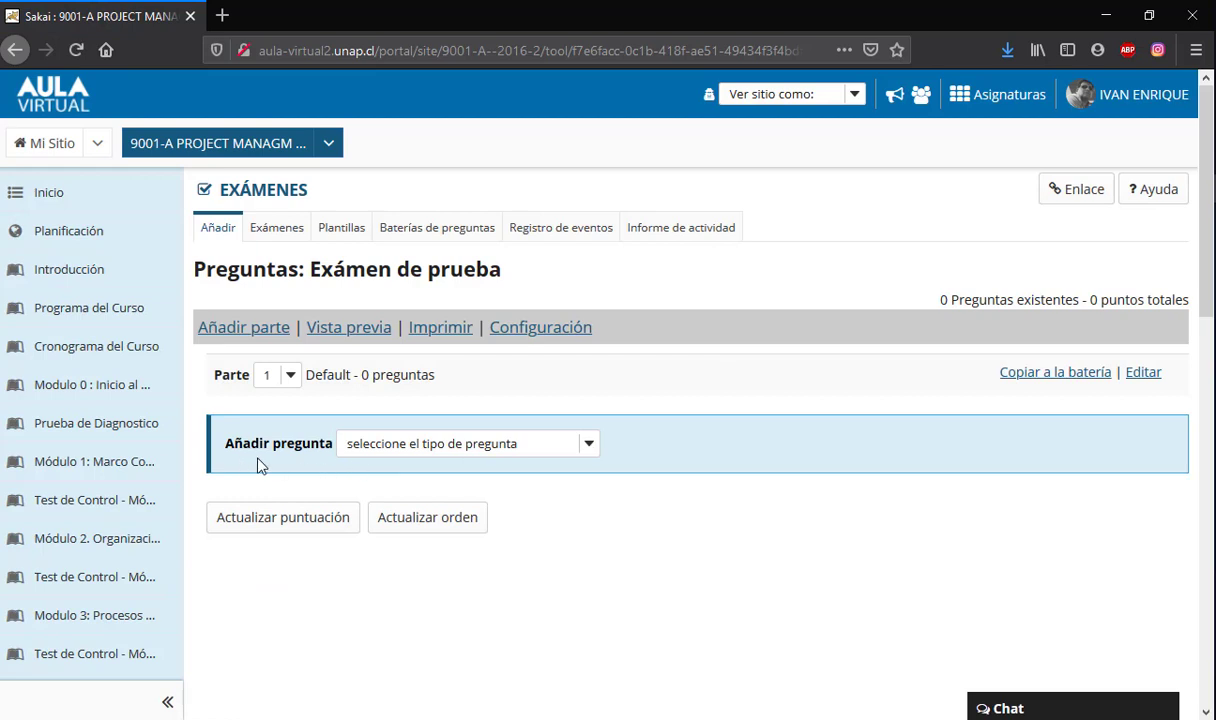
# - Add a question of type "Encuesta - Matriz de opciones" to part 1 of the exam
pyautogui.click(589, 450)
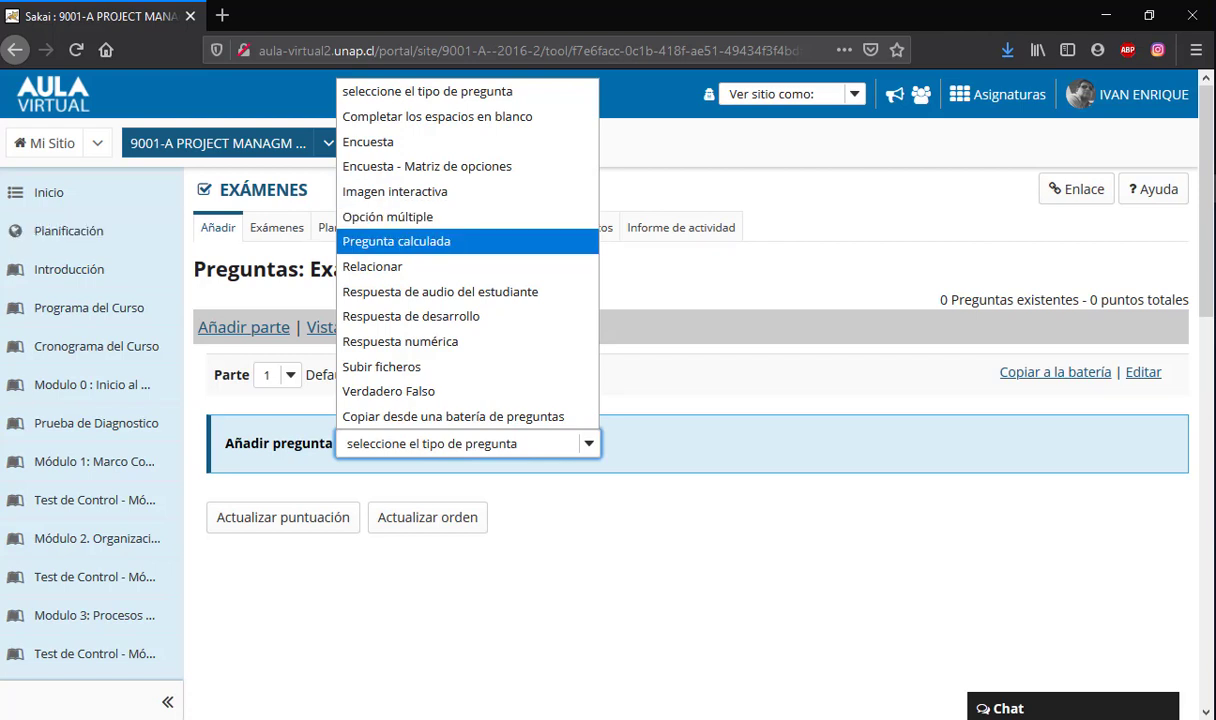
pyautogui.click(214, 238)
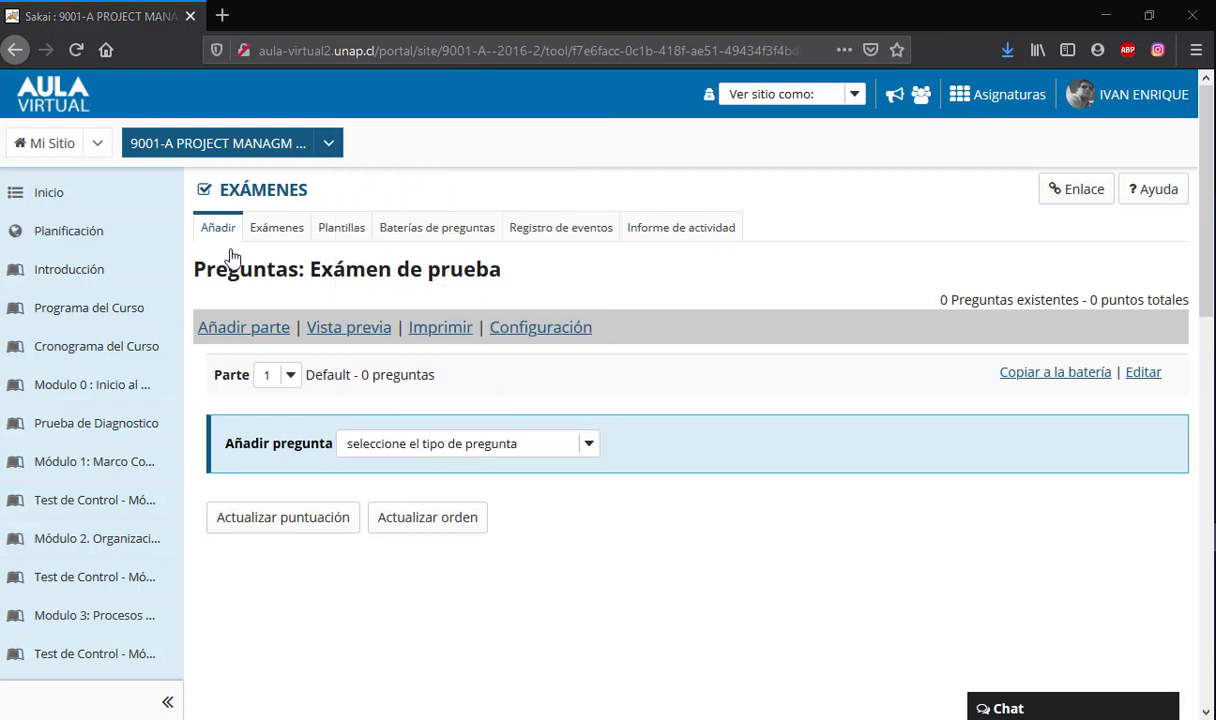
pyautogui.click(590, 443)
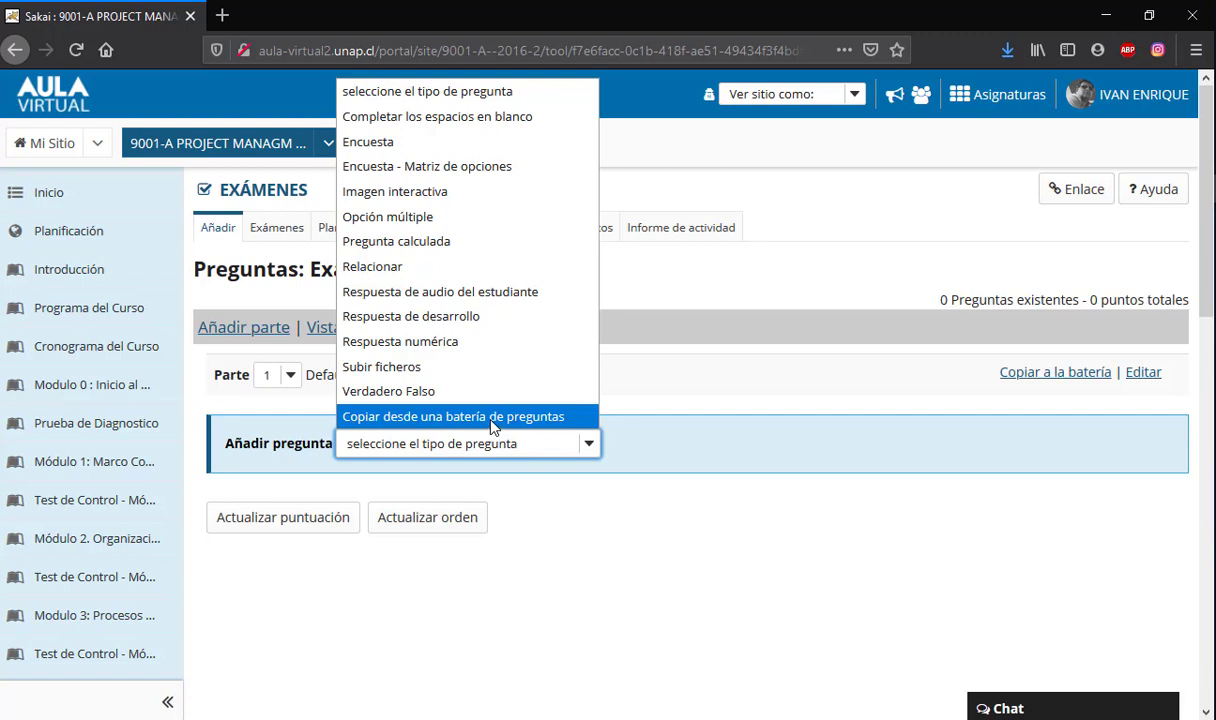
pyautogui.click(440, 176)
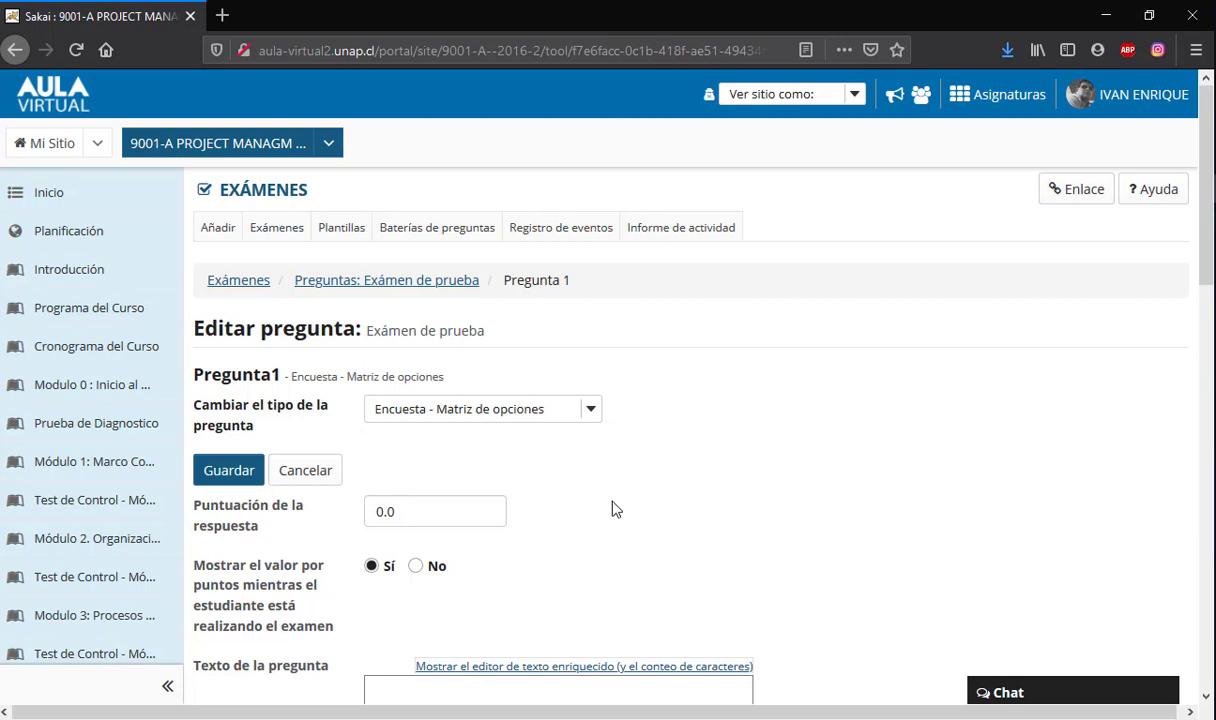
# - Set the question's score to 10 and enter "Pregunta" as the question text
pyautogui.scroll(-2, 614, 505)
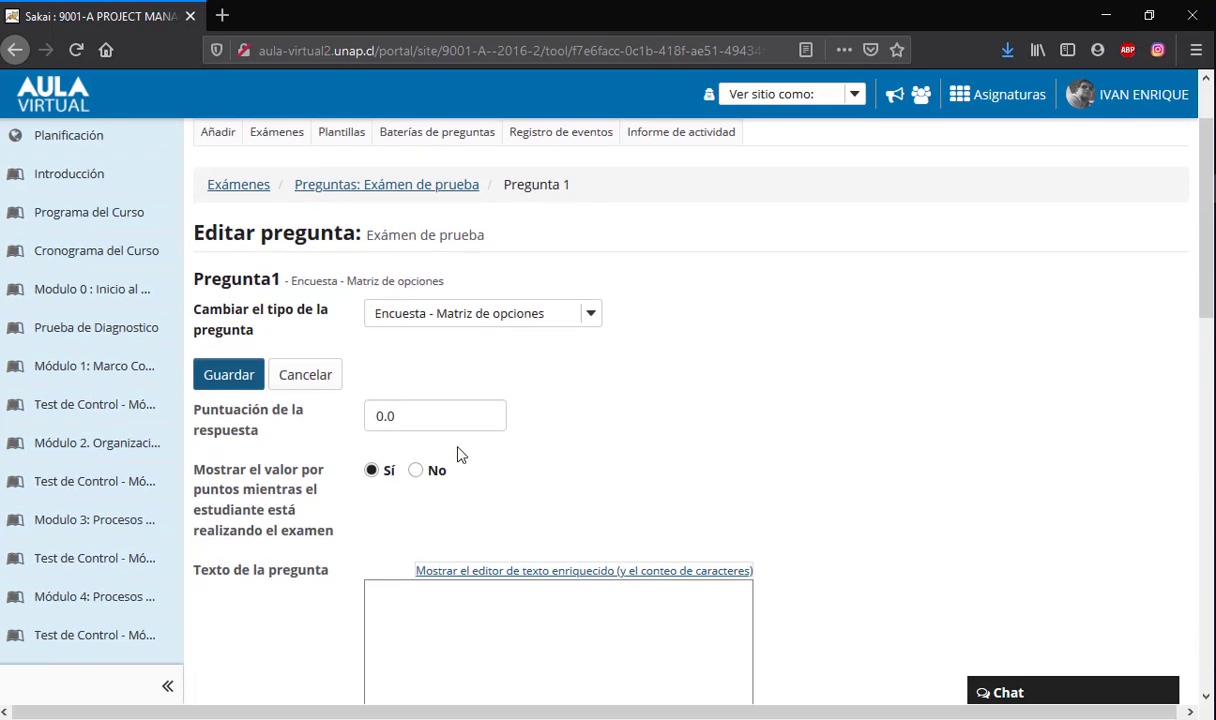
pyautogui.moveTo(396, 414); pyautogui.dragTo(363, 418)
pyautogui.write('10')
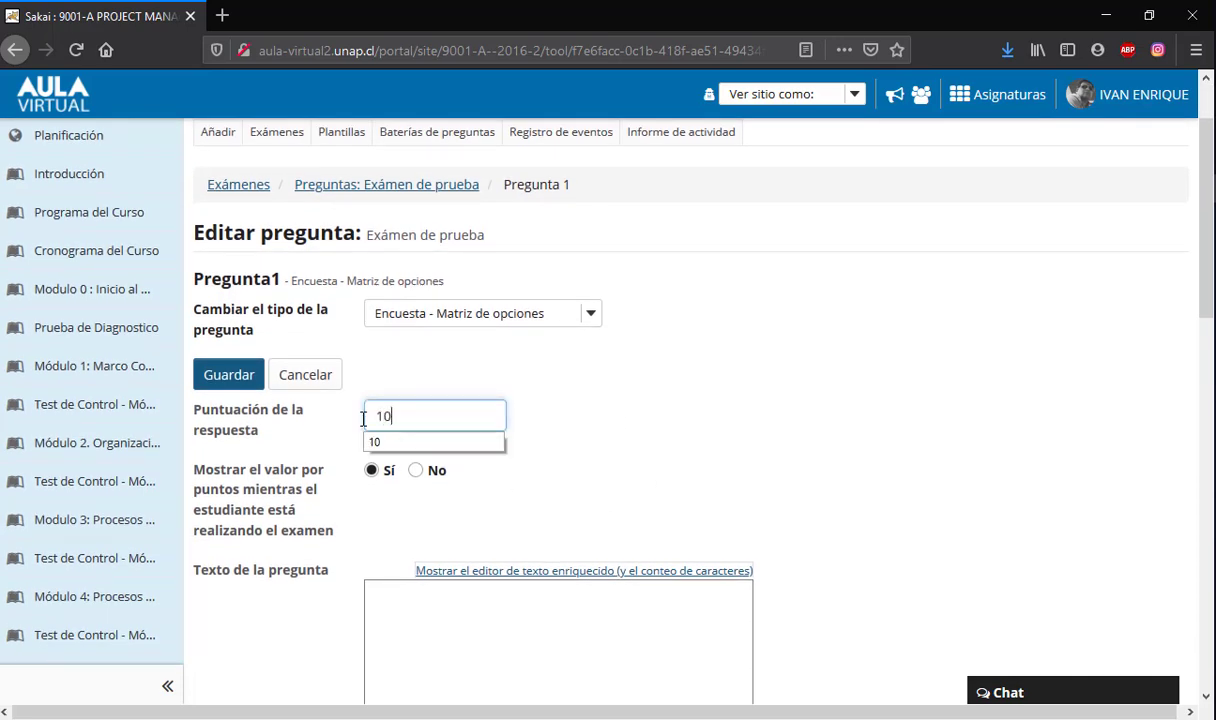
pyautogui.click(415, 442)
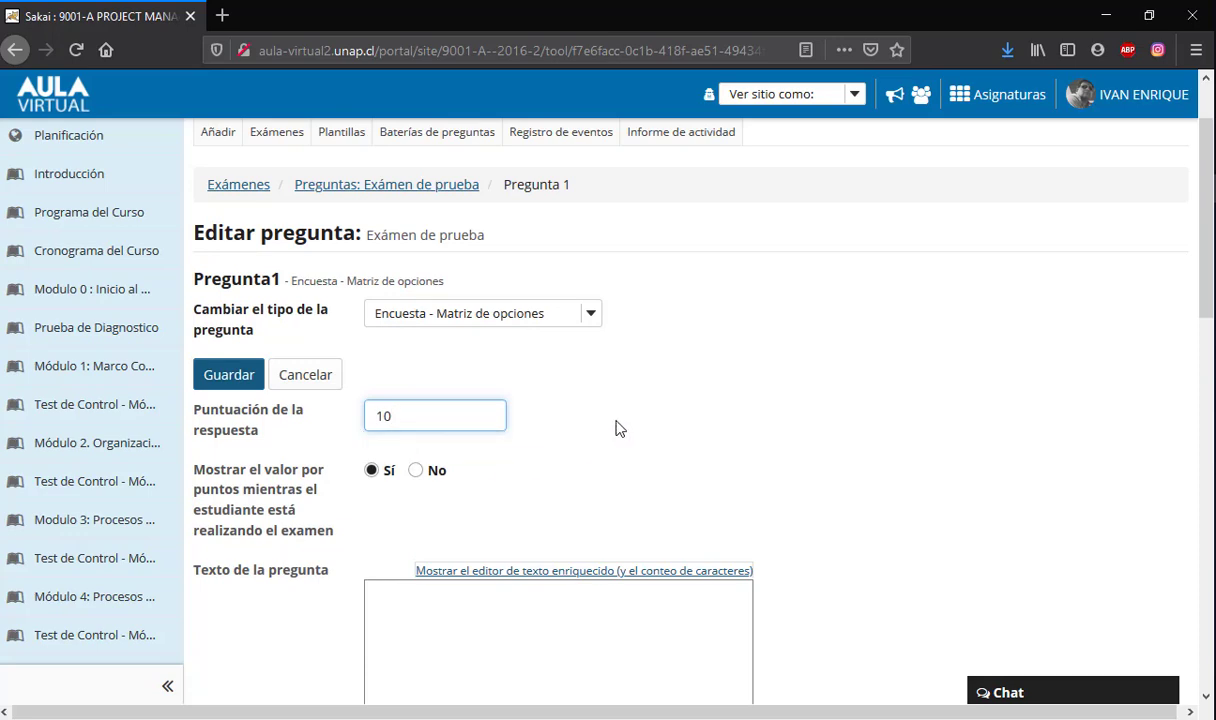
pyautogui.scroll(-2, 614, 428)
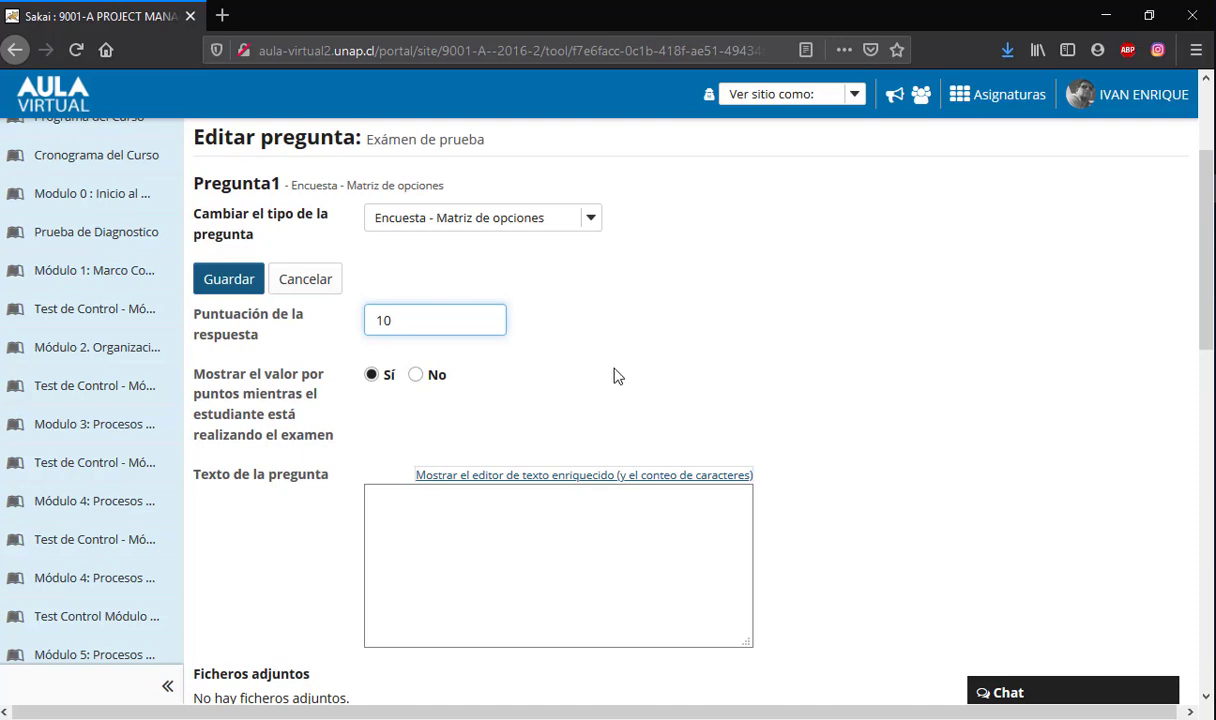
pyautogui.scroll(-2, 616, 375)
pyautogui.click(431, 407)
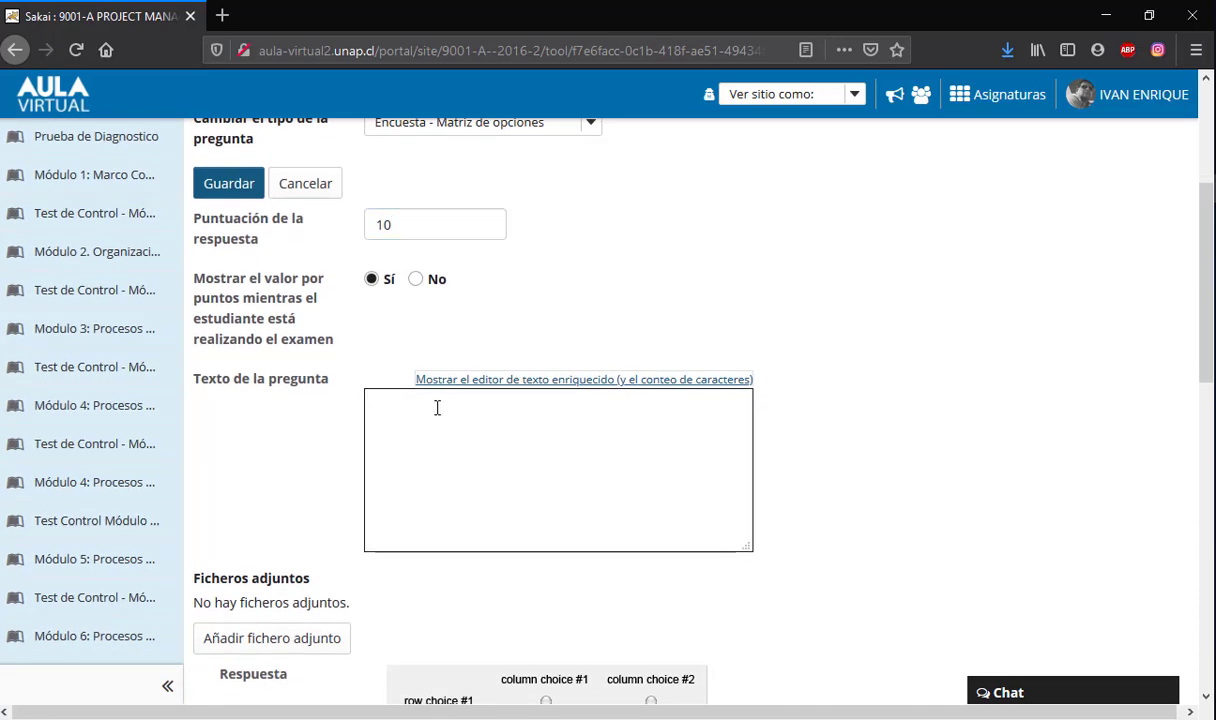
pyautogui.write('Pregunta')
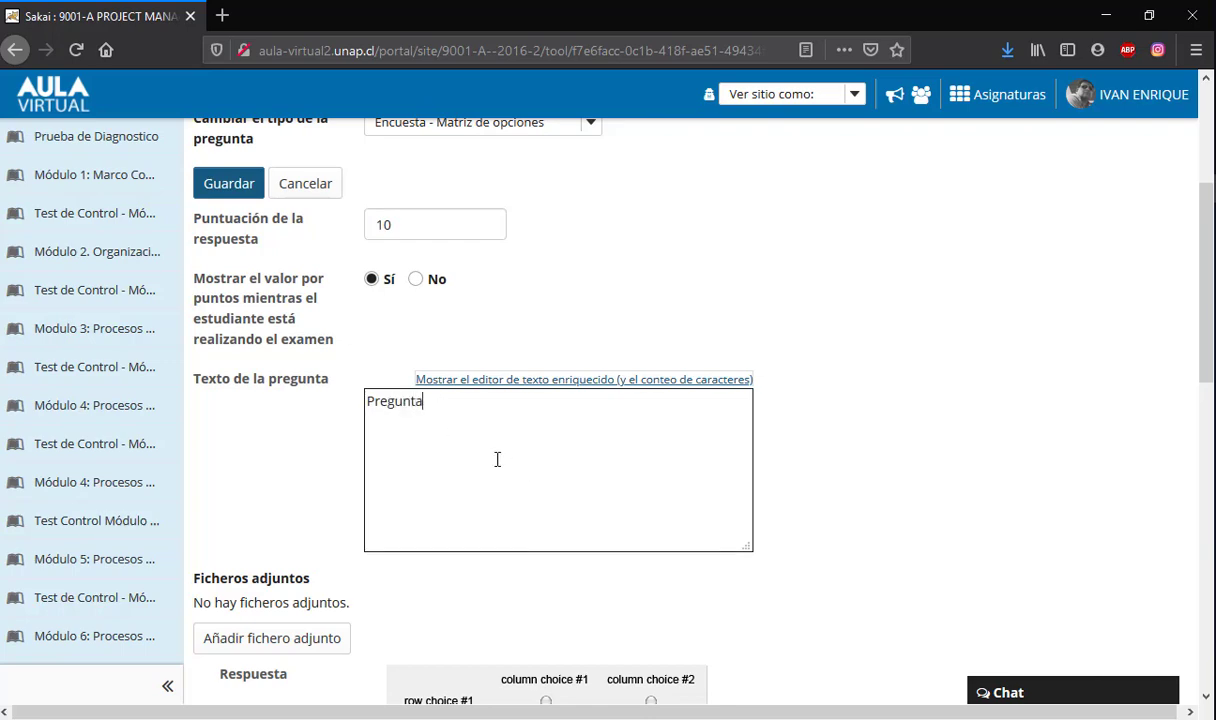
# - Enter "Pregunata 1", "Concepto 1" and "Otro" on separate lines as the matrix row options
pyautogui.scroll(-5, 497, 456)
pyautogui.scroll(-1, 443, 478)
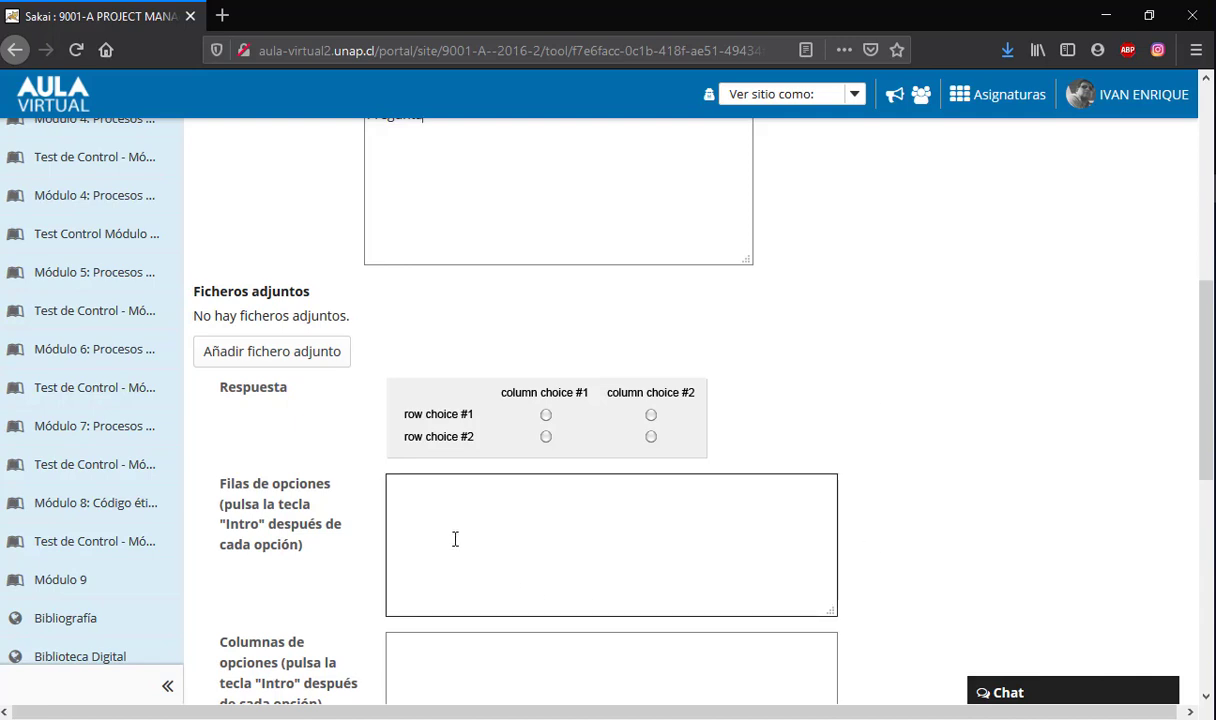
pyautogui.click(415, 497)
pyautogui.click(1007, 517)
pyautogui.scroll(-2, 994, 537)
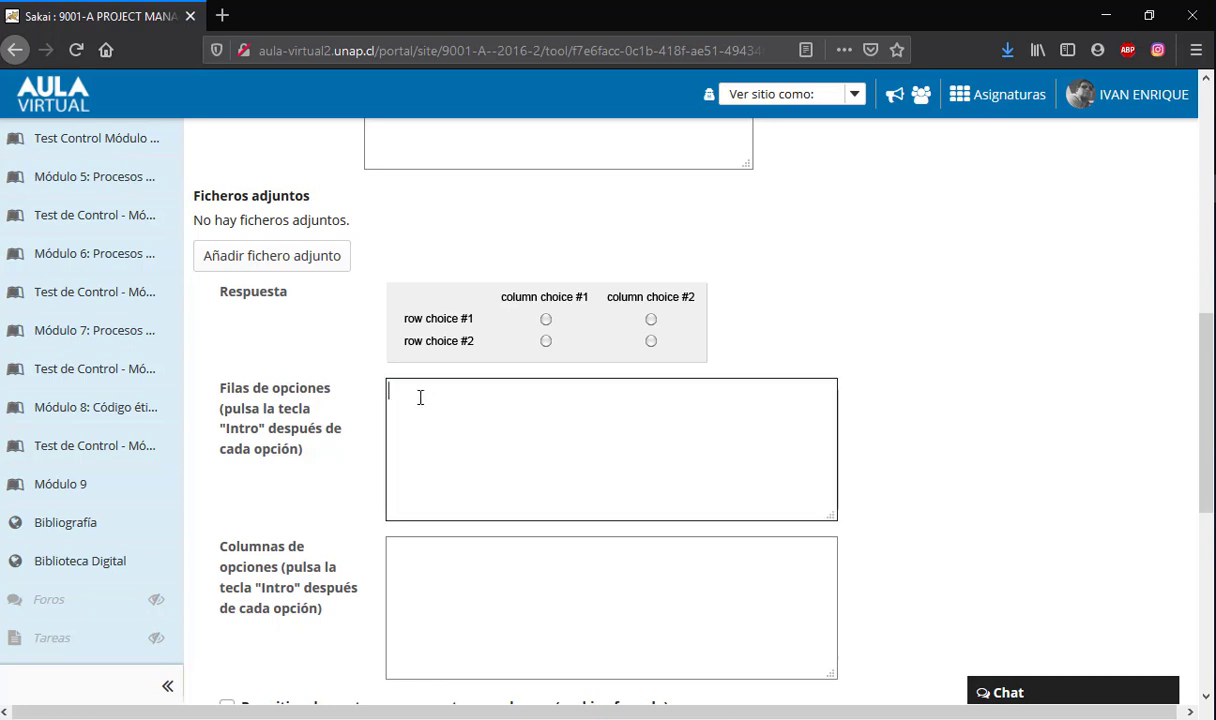
pyautogui.write('Pre')
pyautogui.write('gunta')
pyautogui.write(' 1 ')
pyautogui.write('Con')
pyautogui.write('cep')
pyautogui.write('to 1')
pyautogui.press('Return')
pyautogui.write('Otro')
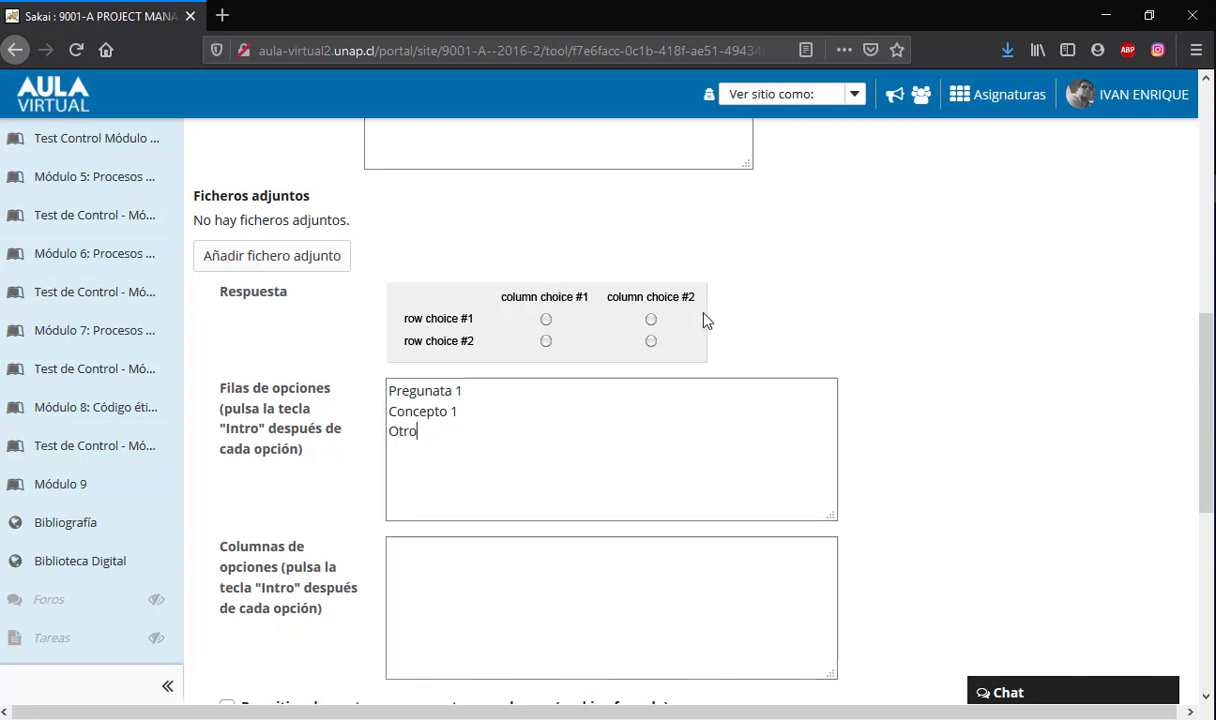
# - Enter "Res 1", "Res 2" and "Res 3" on separate lines as the matrix column options
pyautogui.click(460, 563)
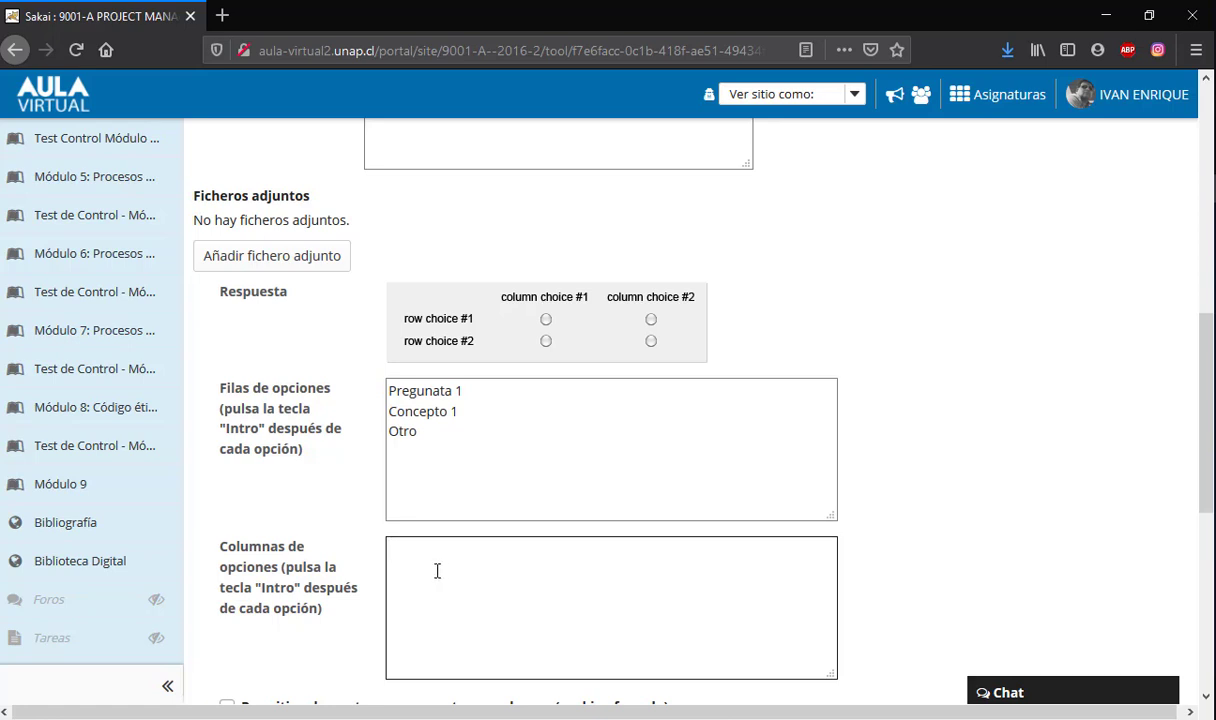
pyautogui.write('Re')
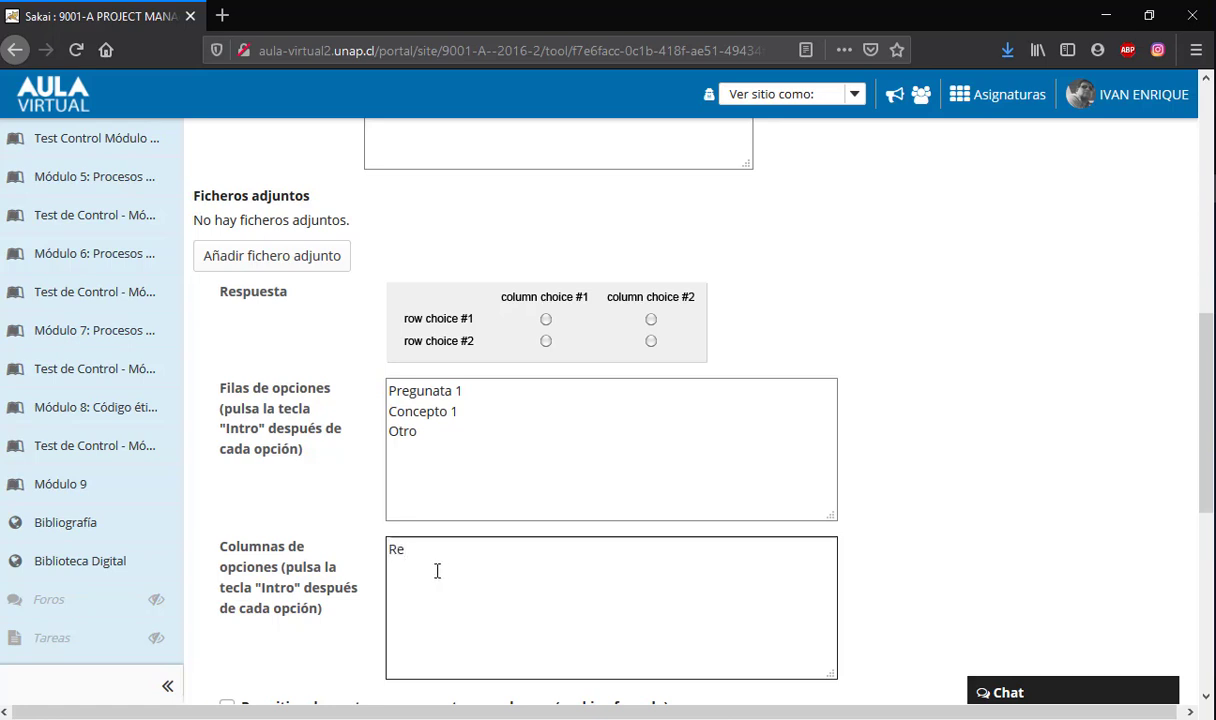
pyautogui.write('s 1')
pyautogui.press('Return')
pyautogui.write('Res 2')
pyautogui.press('Return')
pyautogui.write('Res3')
pyautogui.press('BackSpace')
pyautogui.write('3')
# - Examine the matrix question's remaining settings: relative column width, part assignment, question battery and optional comment
pyautogui.scroll(-3, 488, 560)
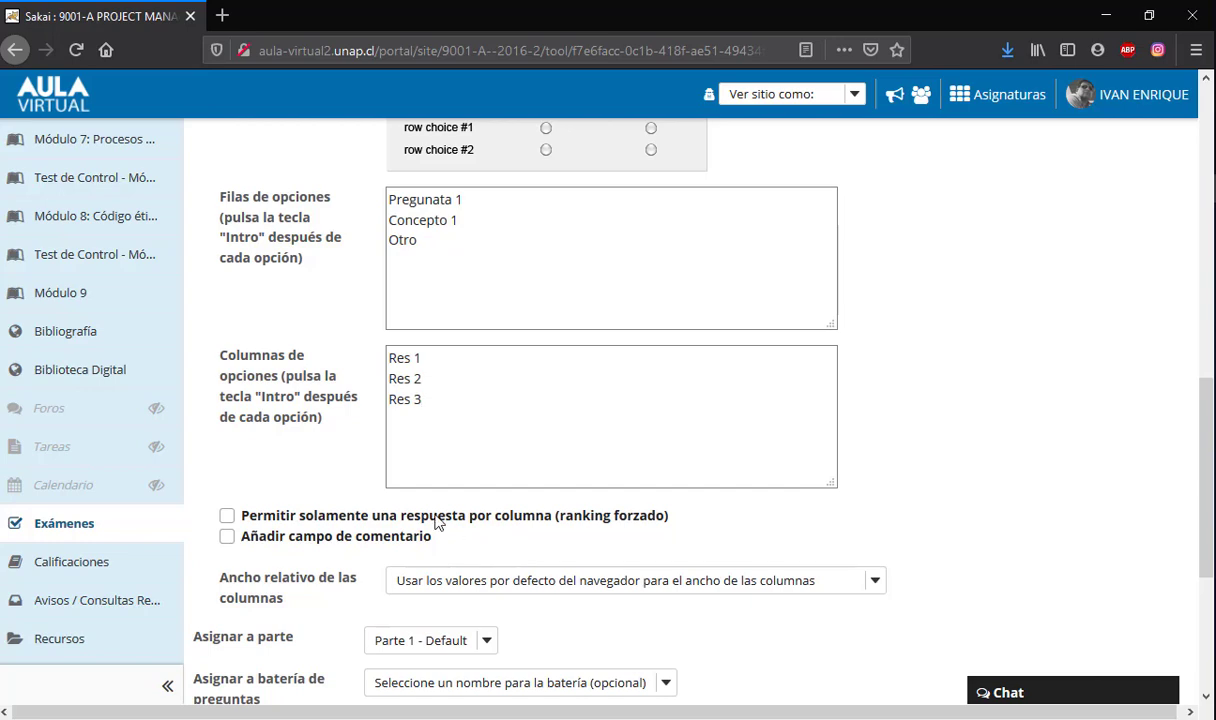
pyautogui.scroll(-2, 437, 522)
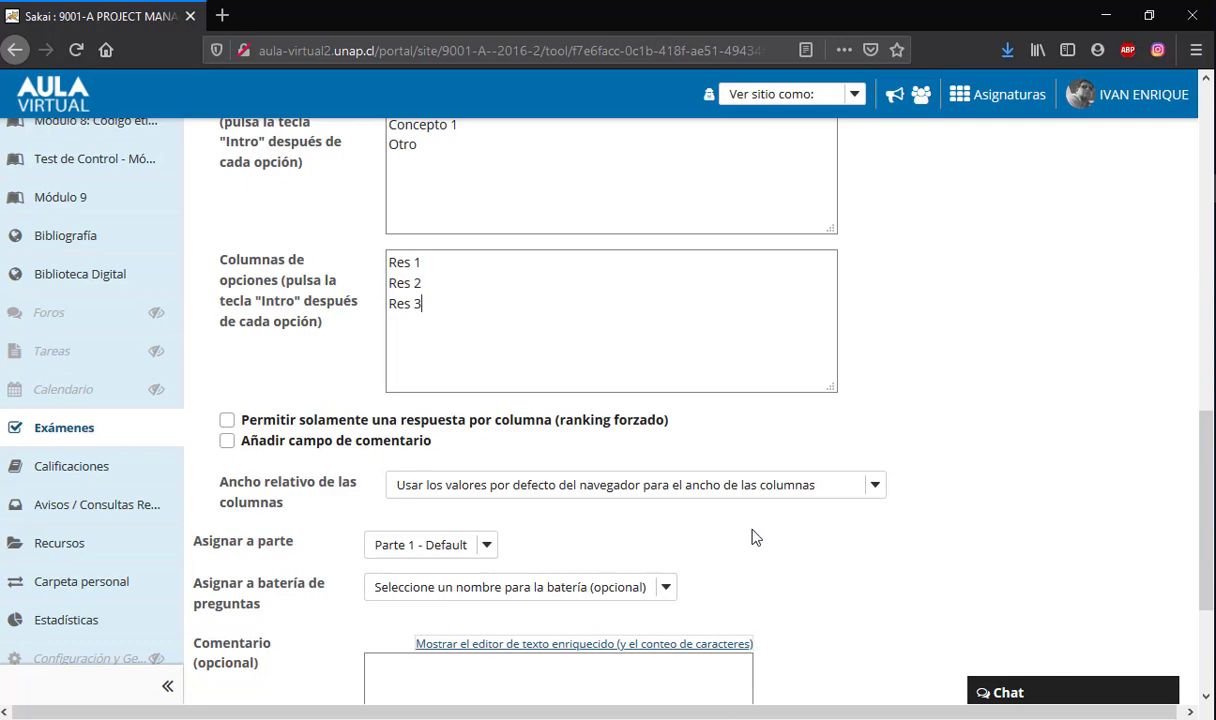
pyautogui.click(874, 486)
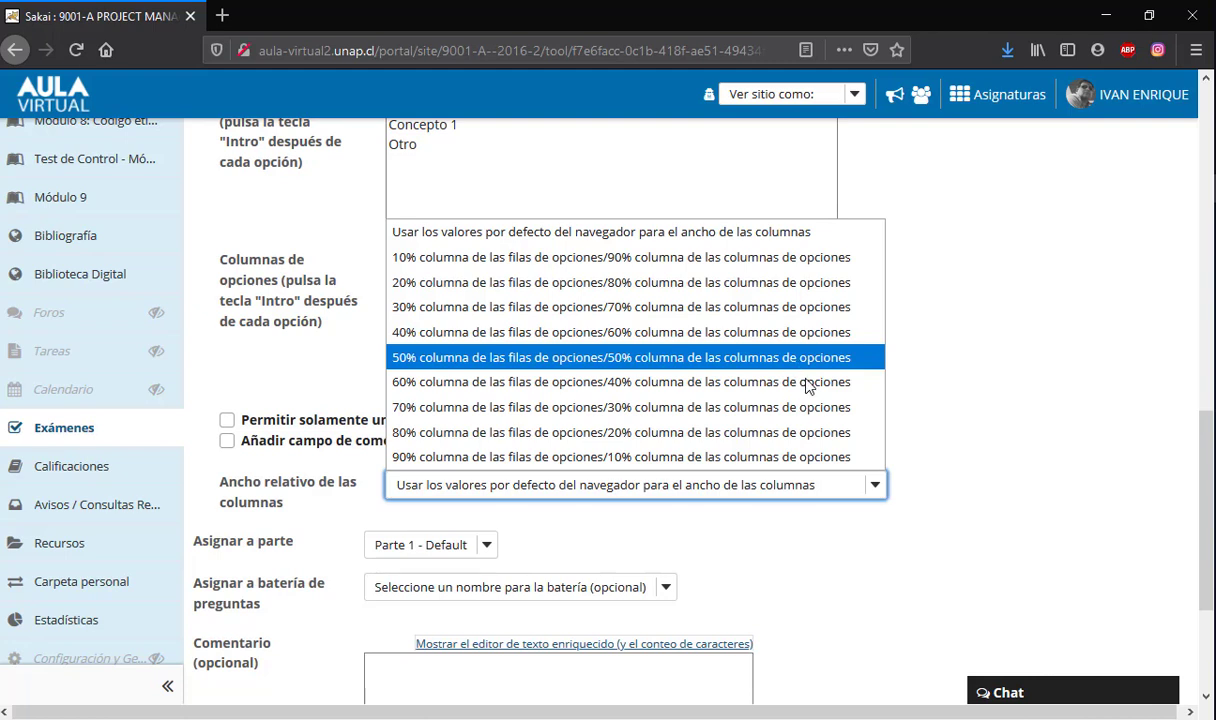
pyautogui.click(980, 488)
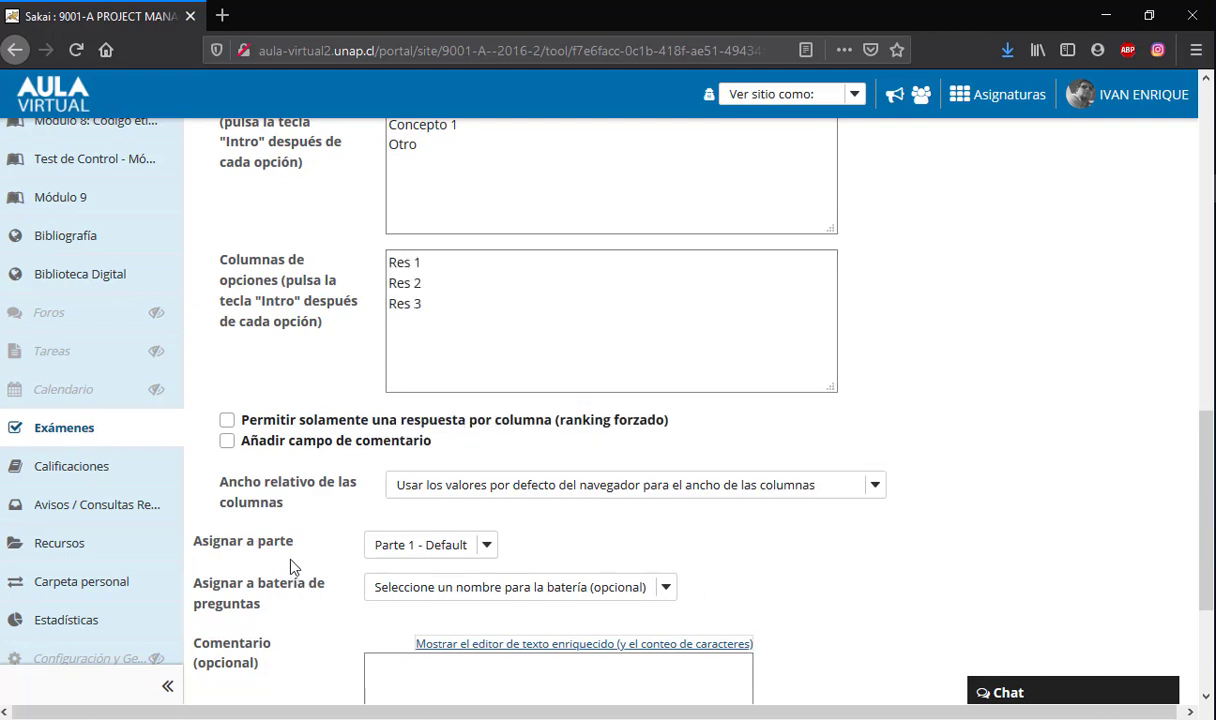
pyautogui.click(487, 548)
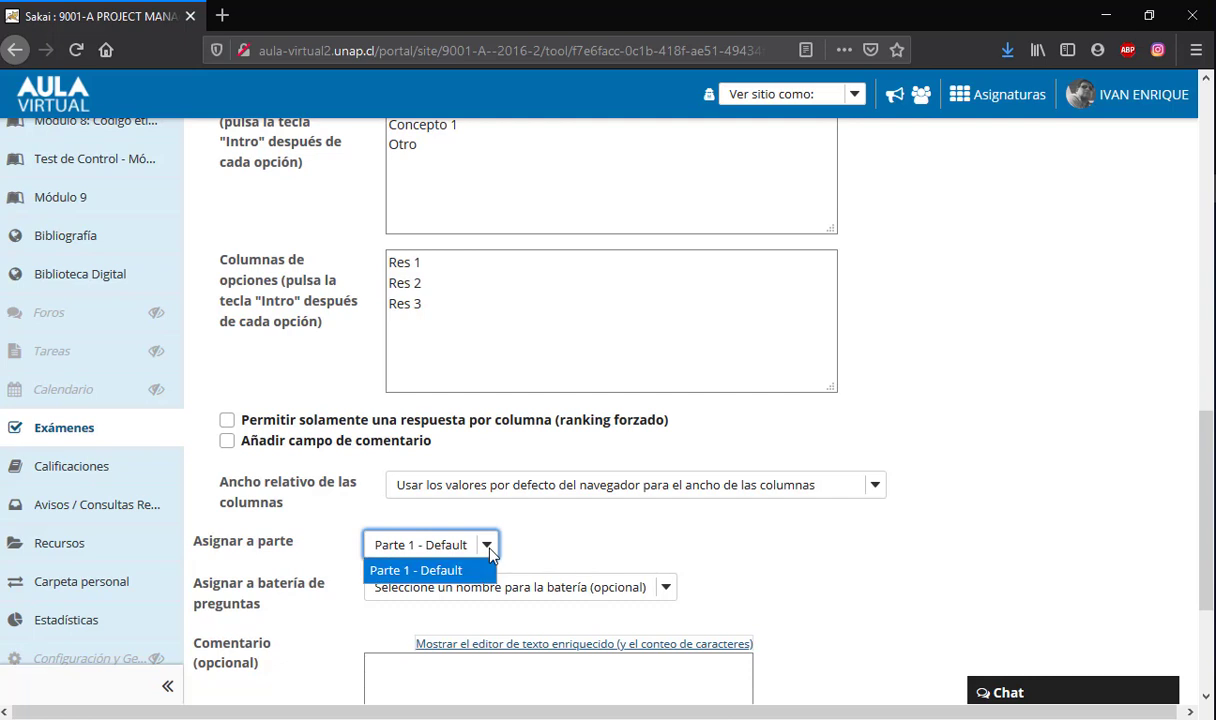
pyautogui.click(489, 550)
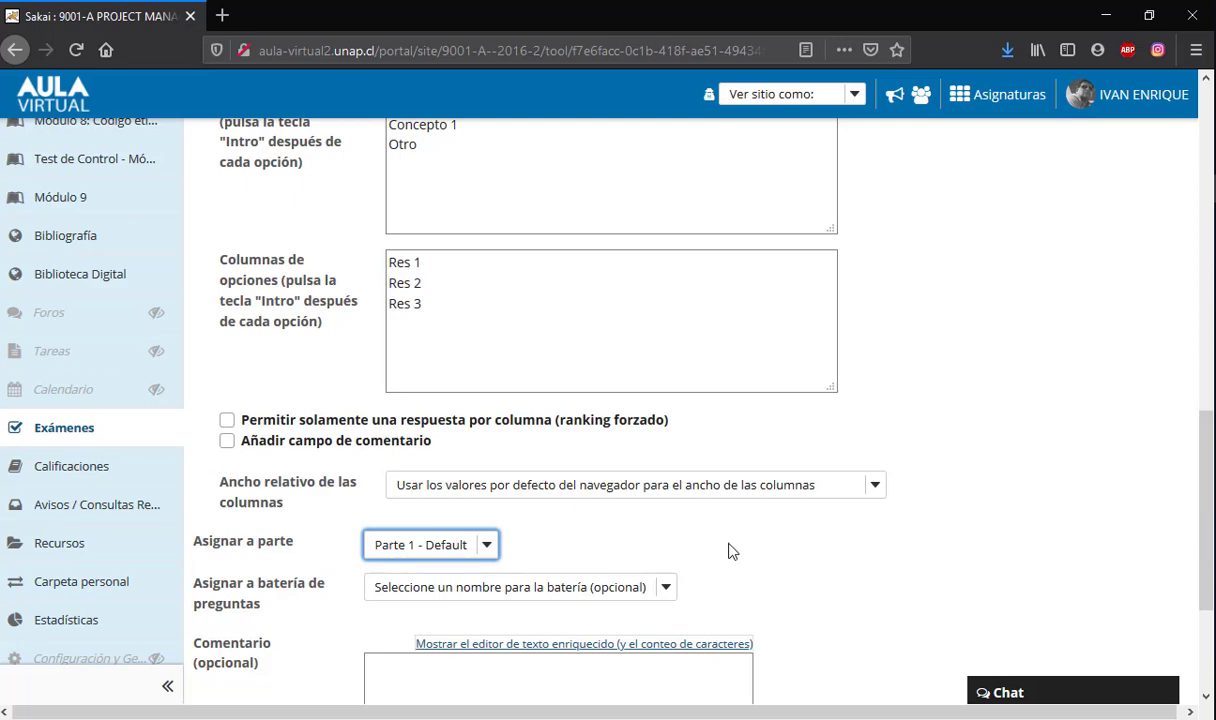
pyautogui.scroll(-2, 790, 553)
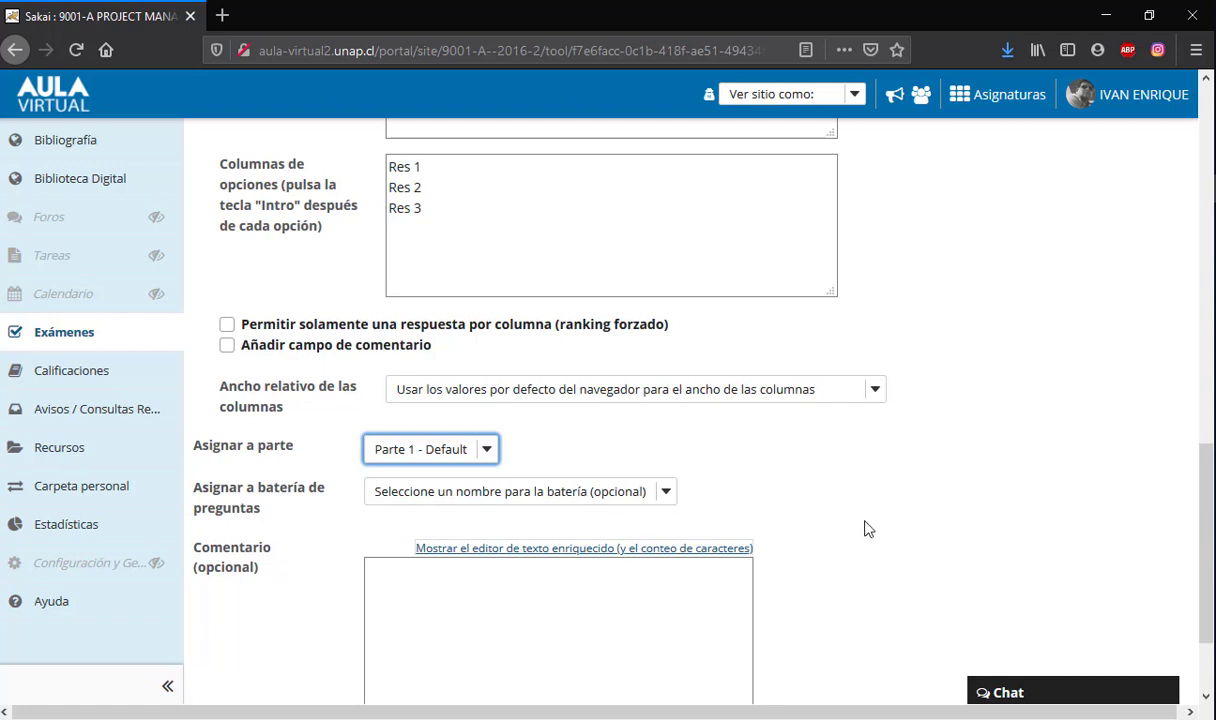
pyautogui.click(670, 502)
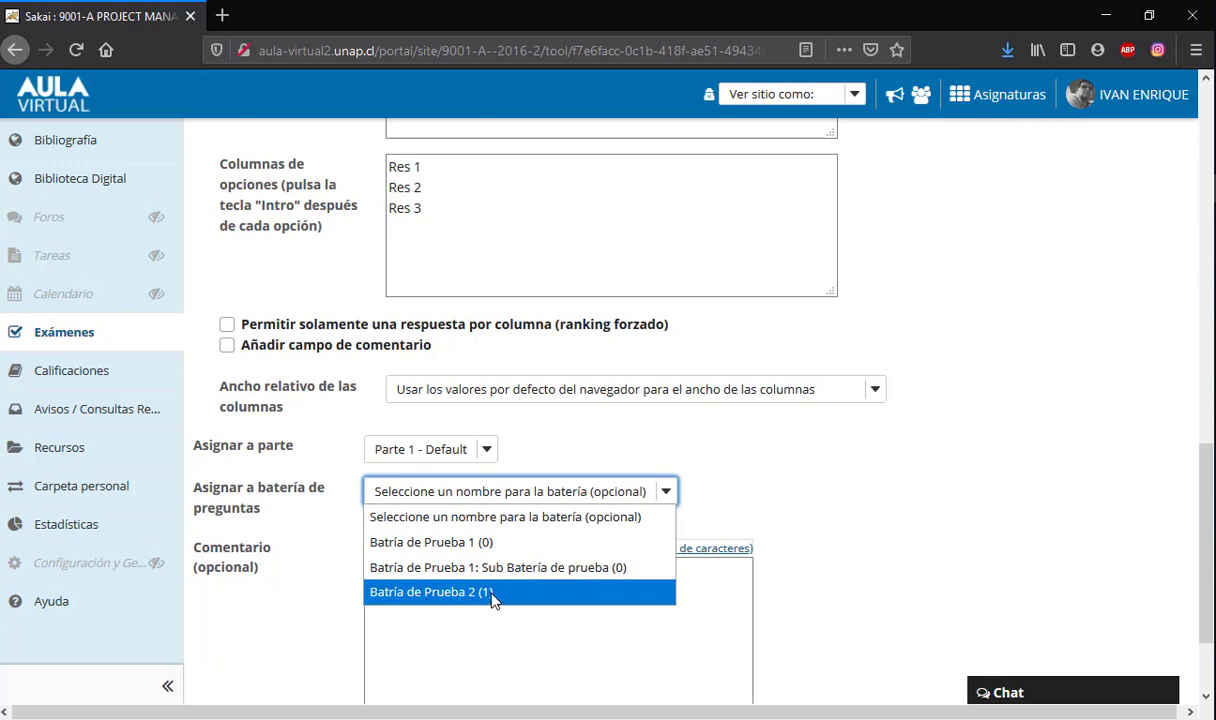
pyautogui.click(838, 542)
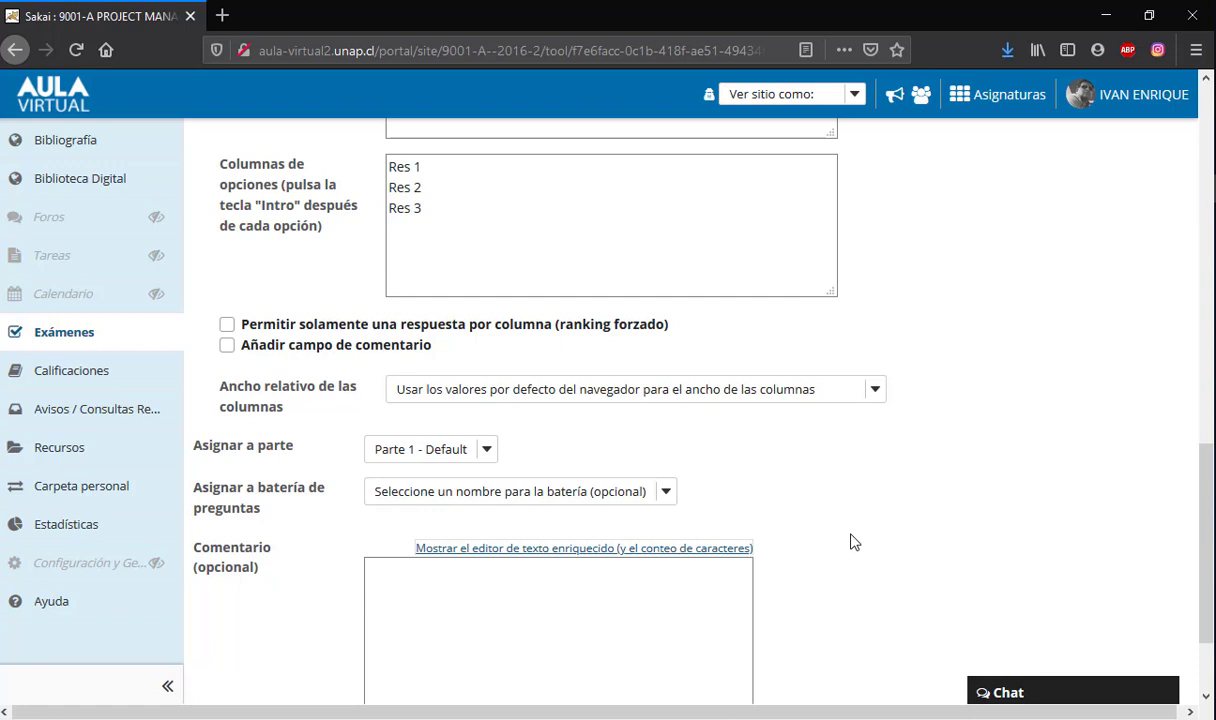
pyautogui.scroll(-2, 851, 542)
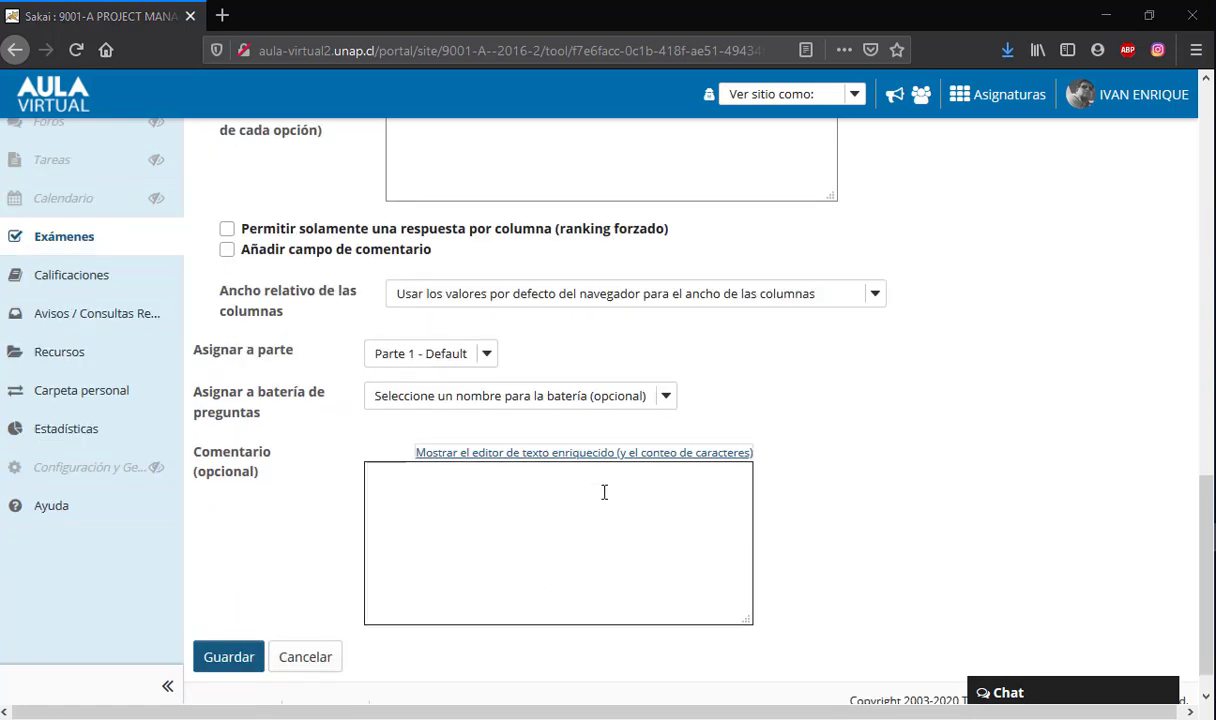
pyautogui.click(480, 497)
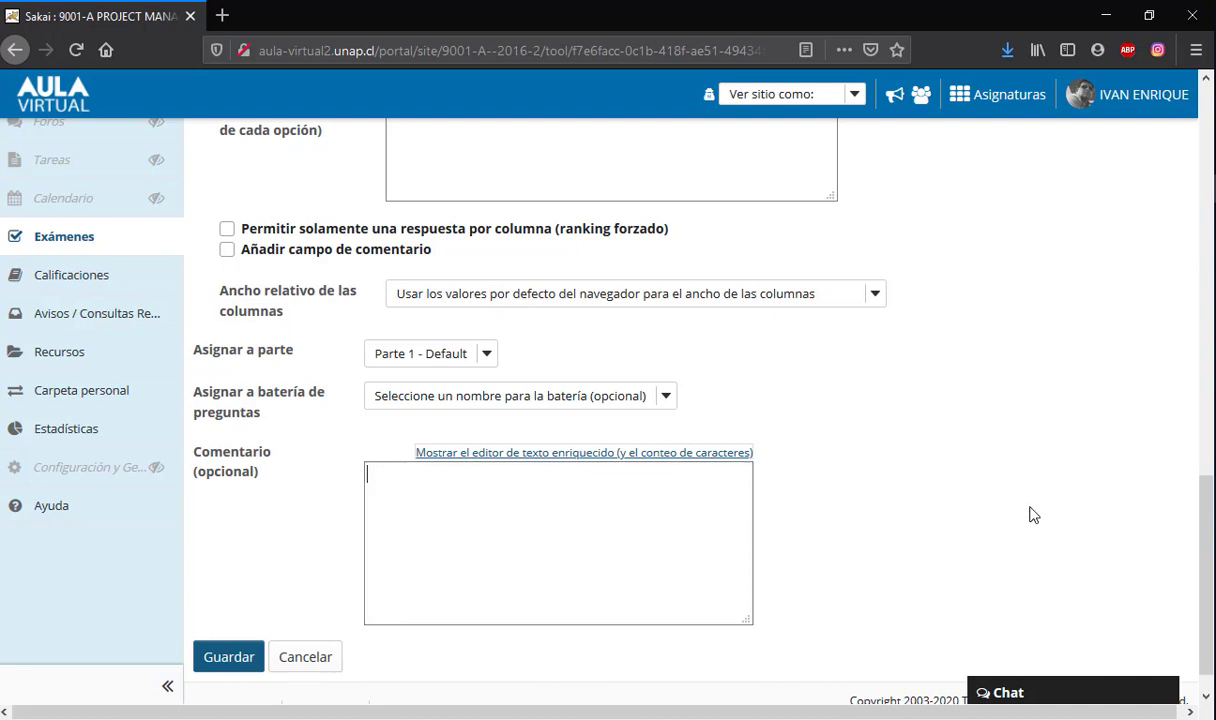
# - Show the rich text editor for the question text and make the word "Pregunta" bold
pyautogui.scroll(8, 1012, 507)
pyautogui.scroll(2, 1010, 507)
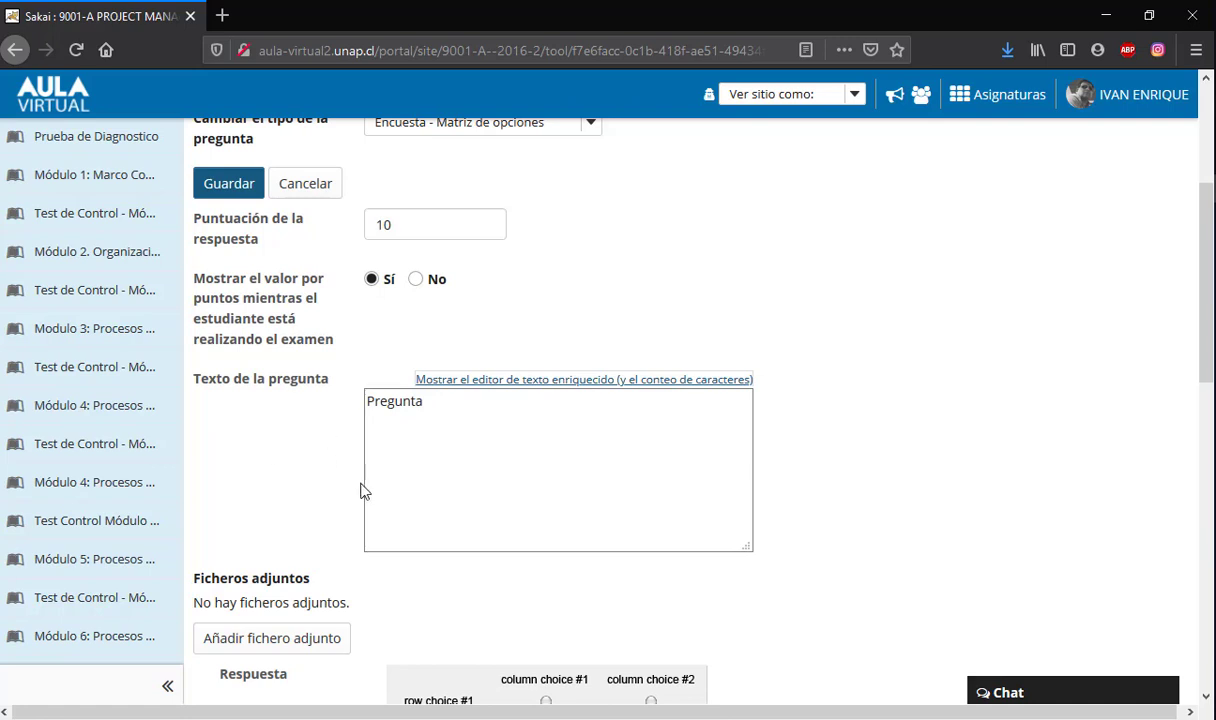
pyautogui.click(573, 381)
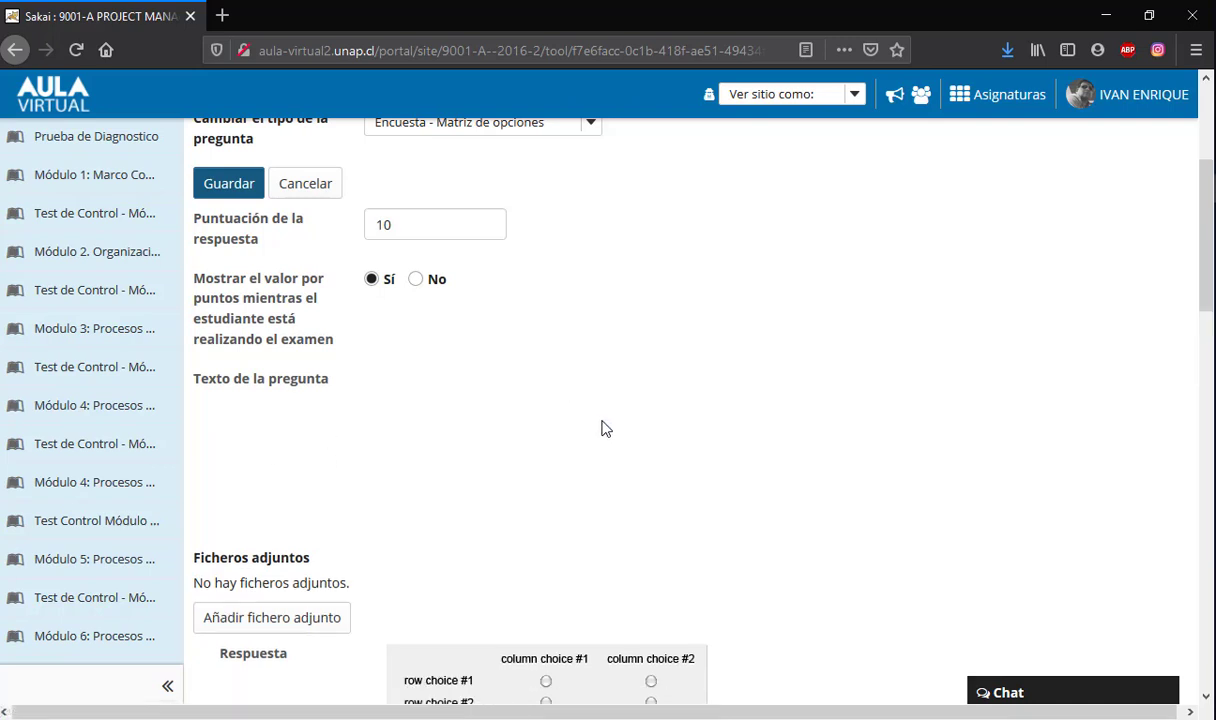
pyautogui.scroll(-2, 1127, 410)
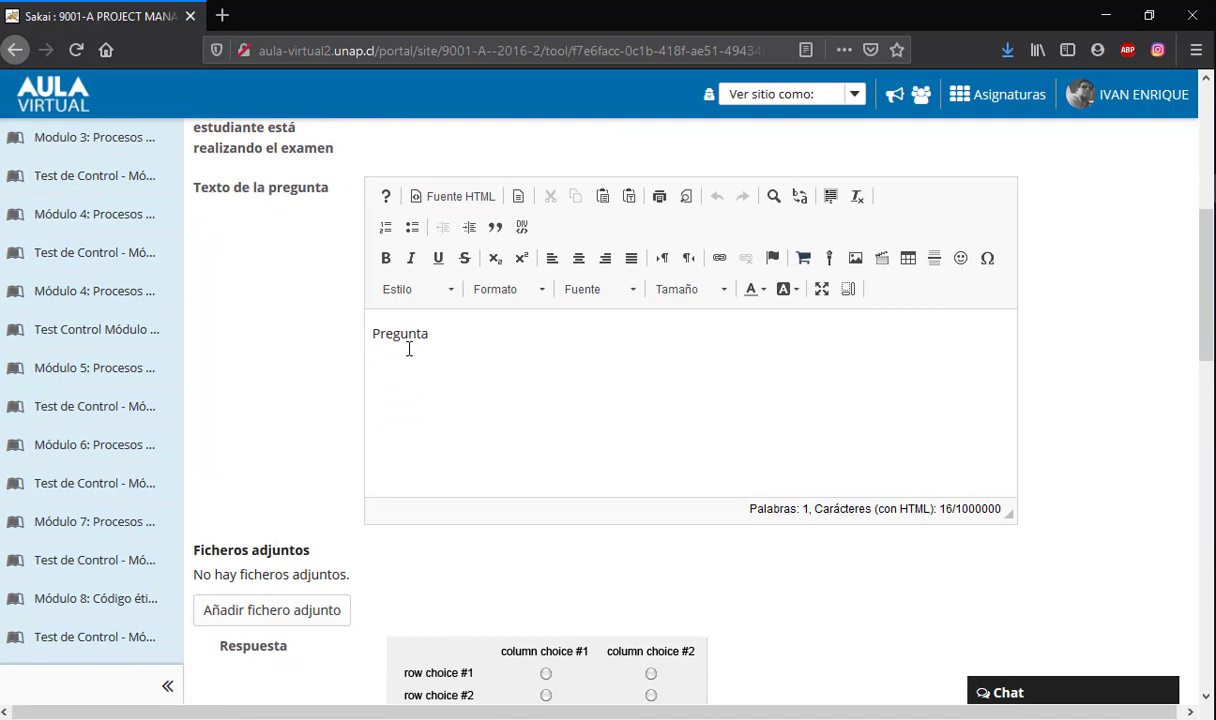
pyautogui.moveTo(437, 333); pyautogui.dragTo(371, 334)
pyautogui.click(385, 258)
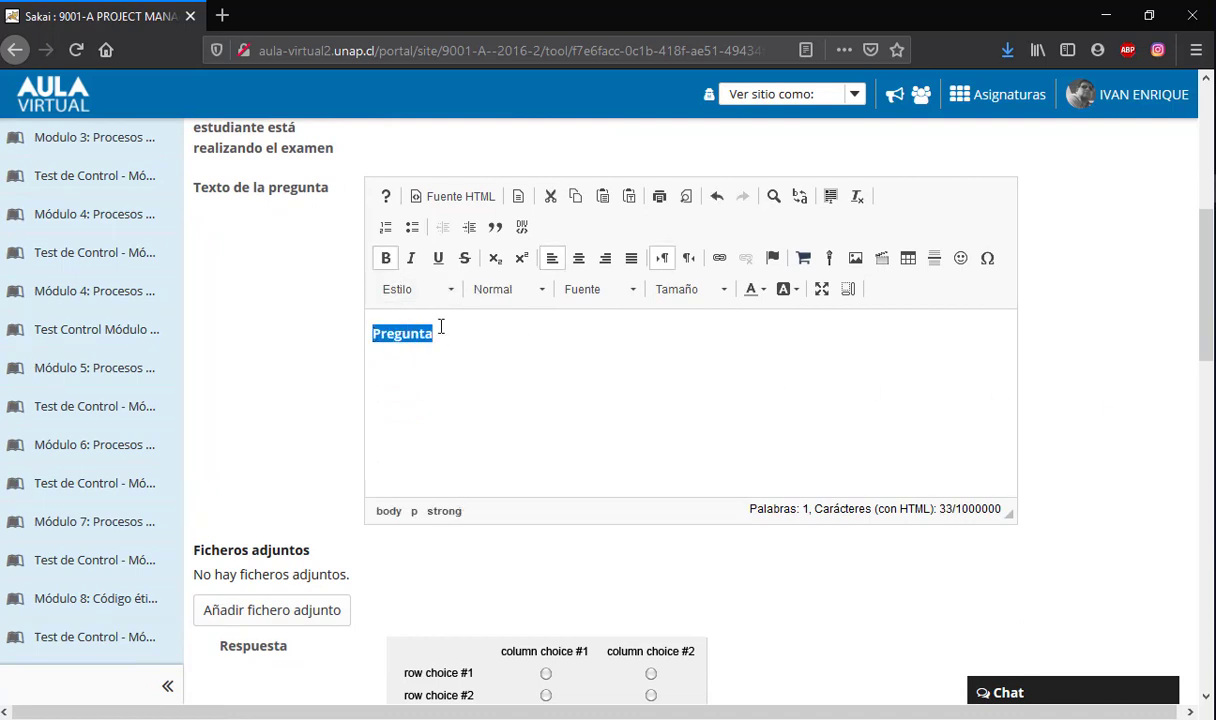
pyautogui.click(440, 328)
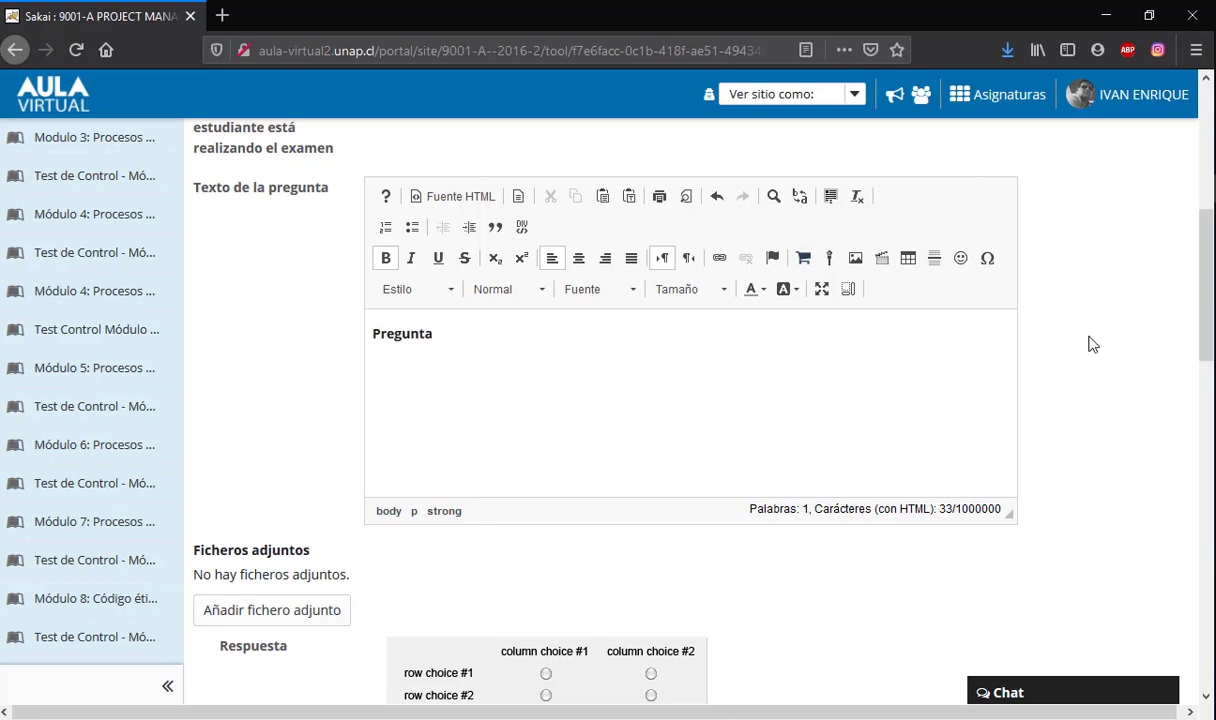
# - Assign the question to the battery "Batría de Prueba 1" and save the question
pyautogui.scroll(-1, 1093, 344)
pyautogui.scroll(-10, 1093, 344)
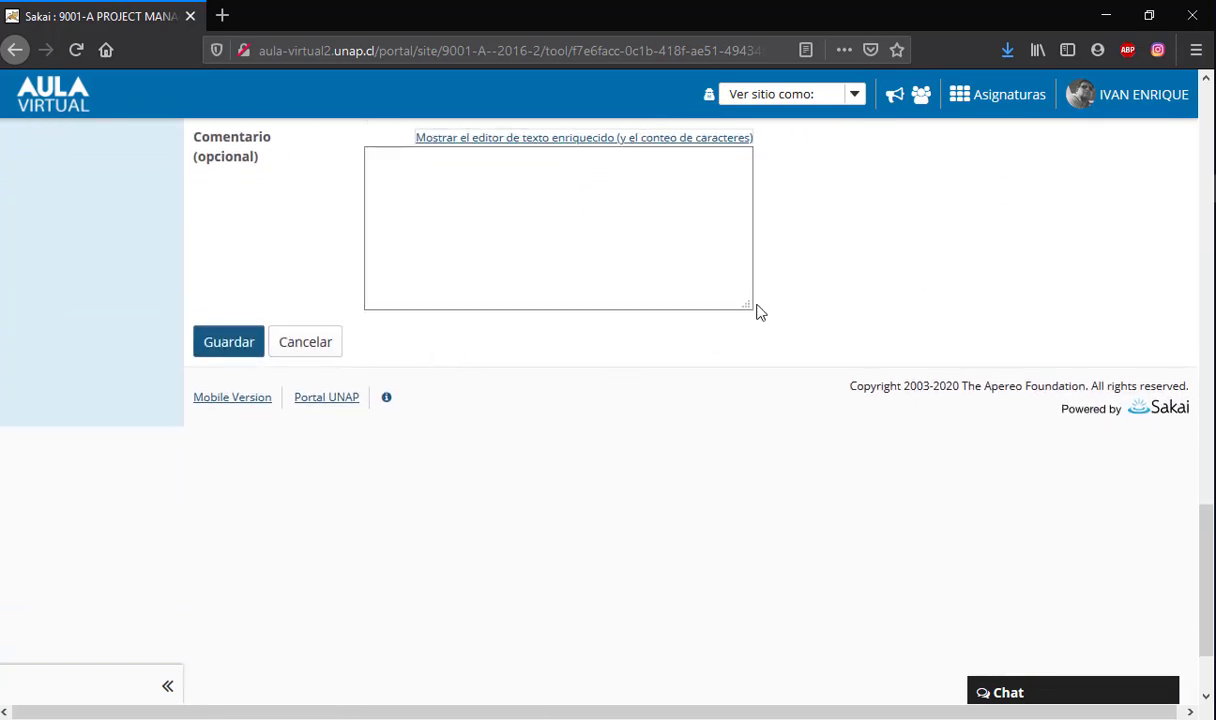
pyautogui.scroll(3, 850, 290)
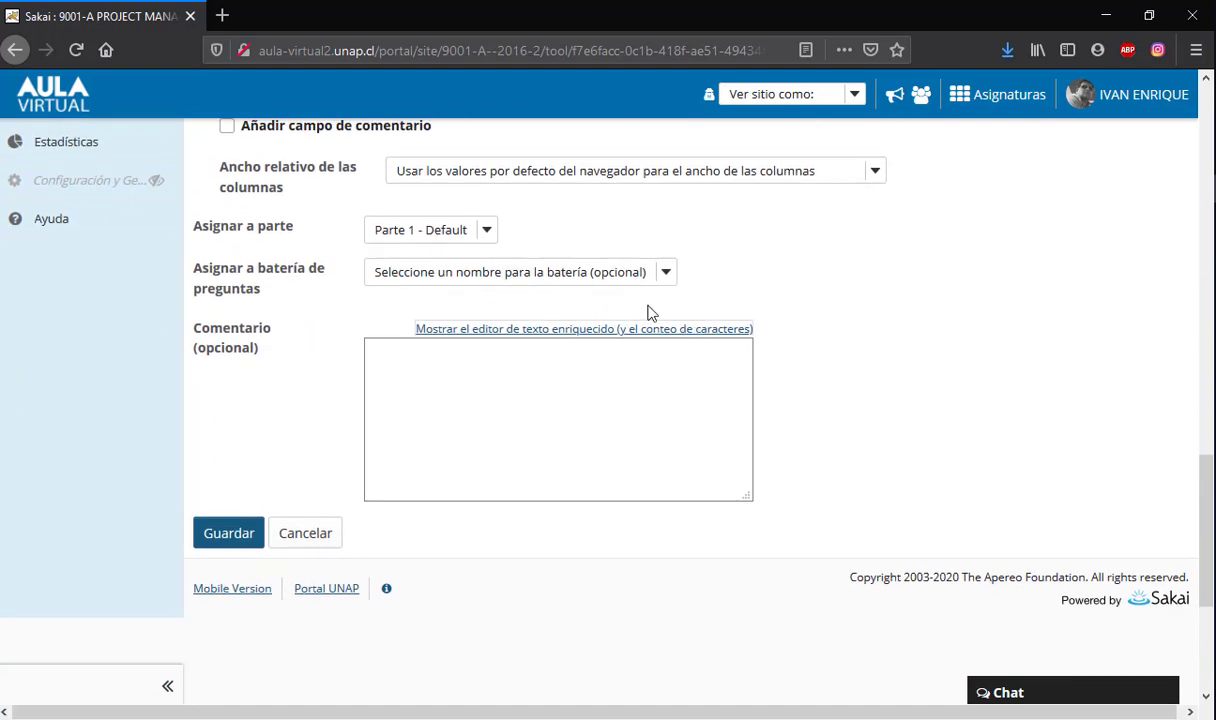
pyautogui.click(665, 272)
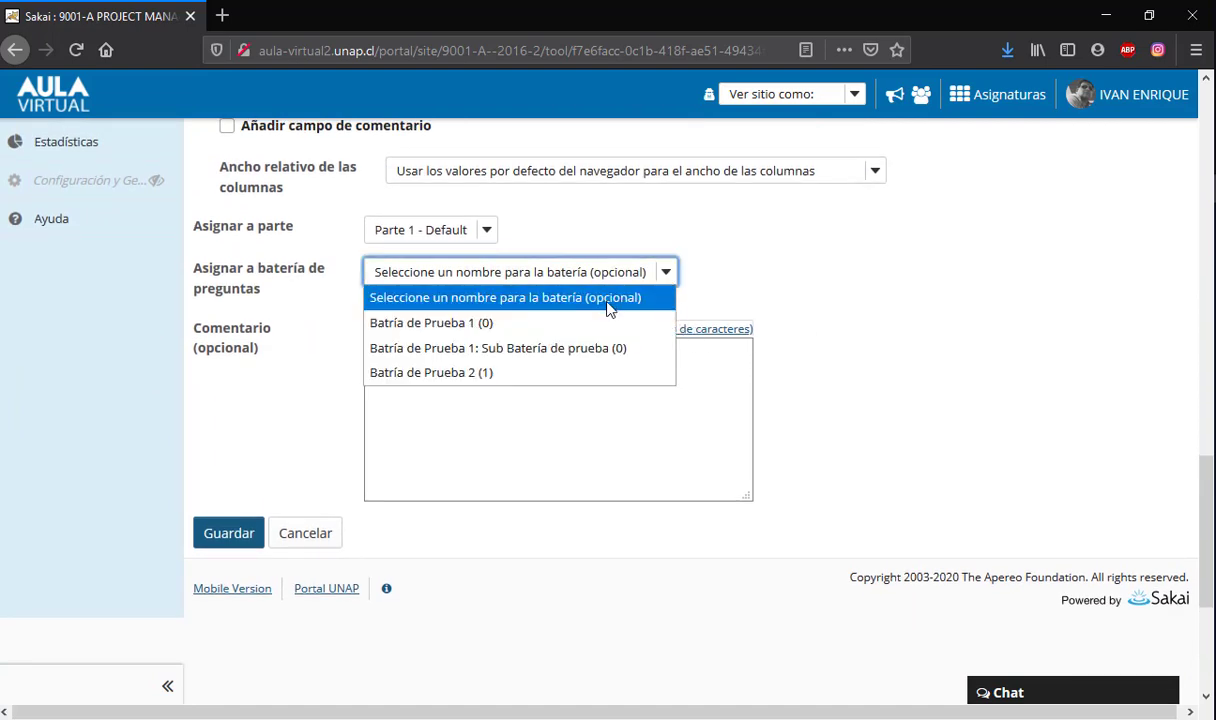
pyautogui.click(500, 322)
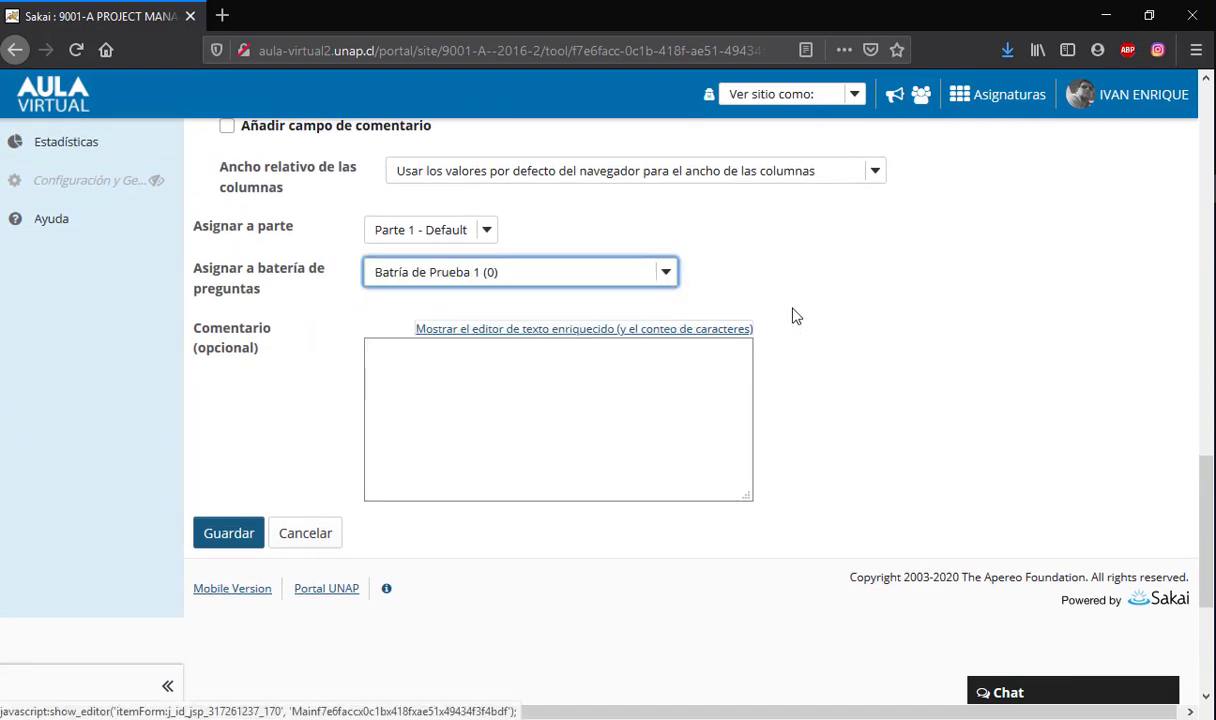
pyautogui.click(214, 530)
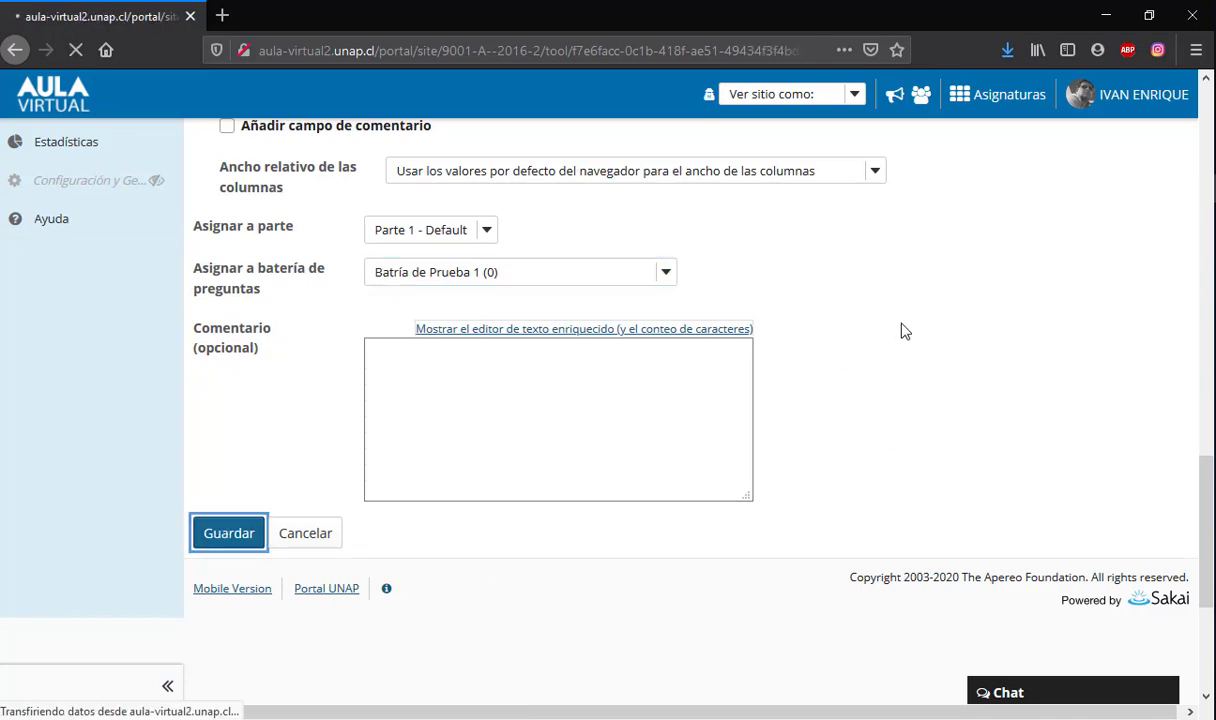
# - Add a new part titled "Verdadero y falso" to the exam and save it
pyautogui.scroll(-3, 790, 405)
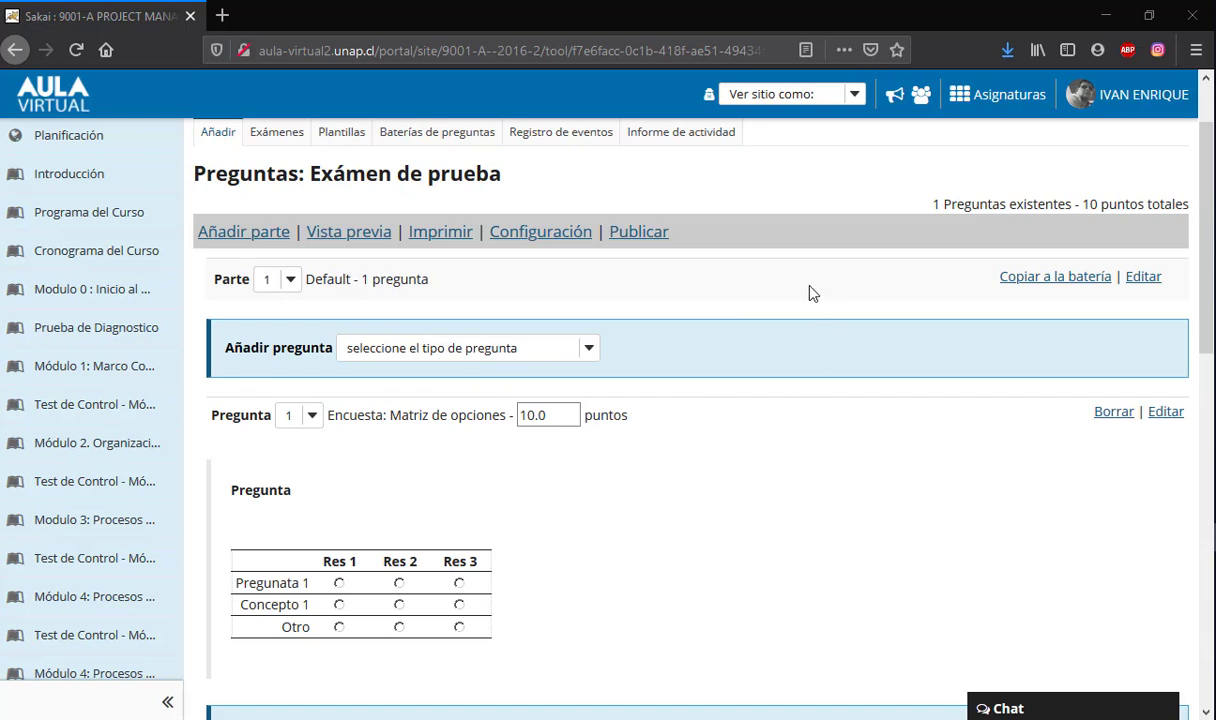
pyautogui.click(243, 232)
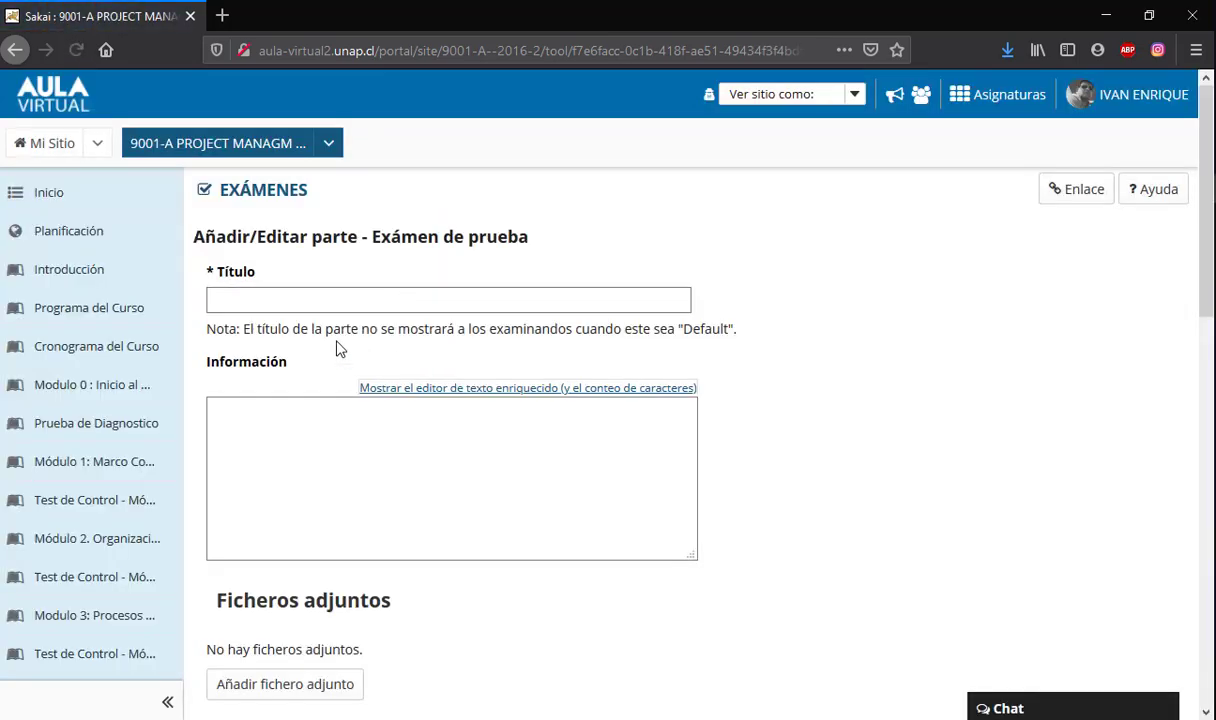
pyautogui.click(433, 300)
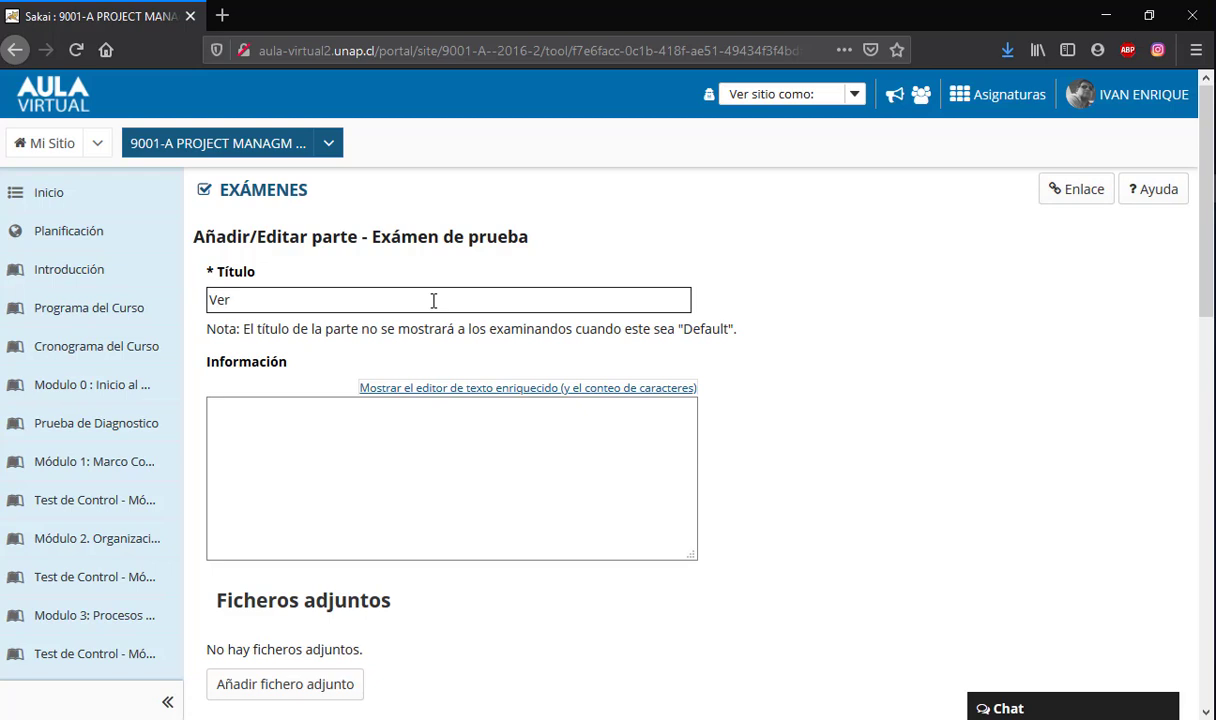
pyautogui.write('Verdadero y falso')
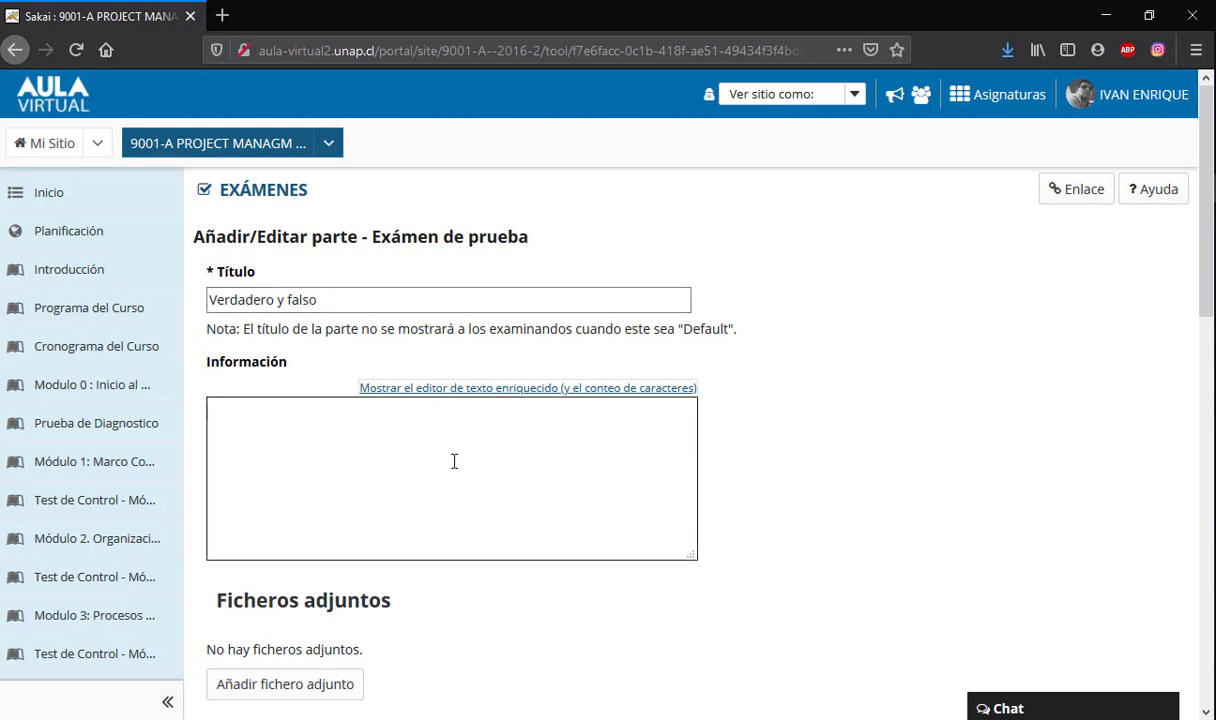
pyautogui.scroll(-2, 453, 461)
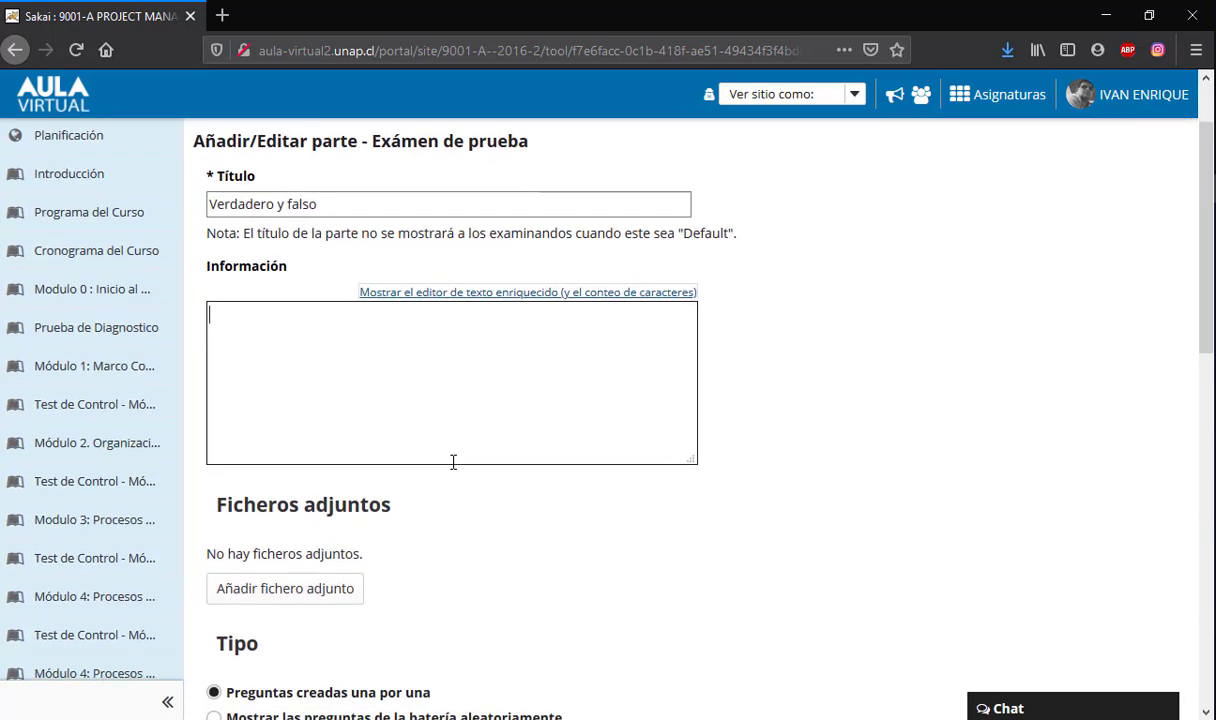
pyautogui.scroll(-2, 453, 461)
pyautogui.scroll(-4, 434, 499)
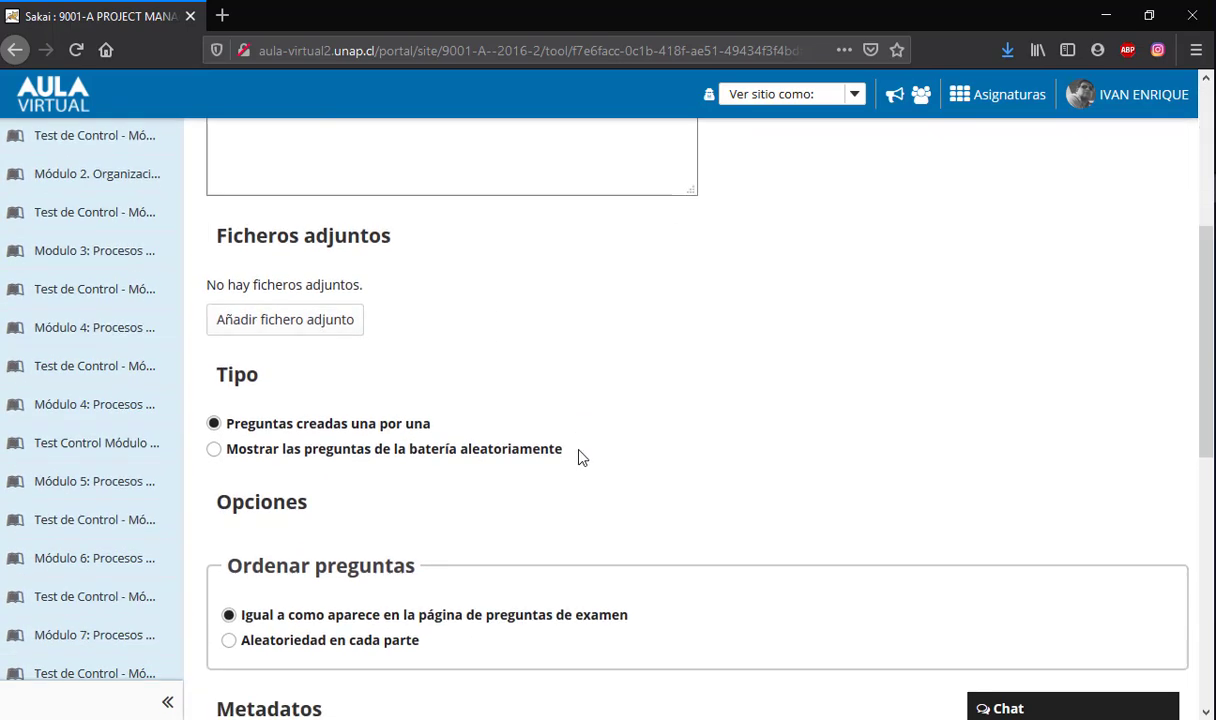
pyautogui.scroll(-5, 660, 396)
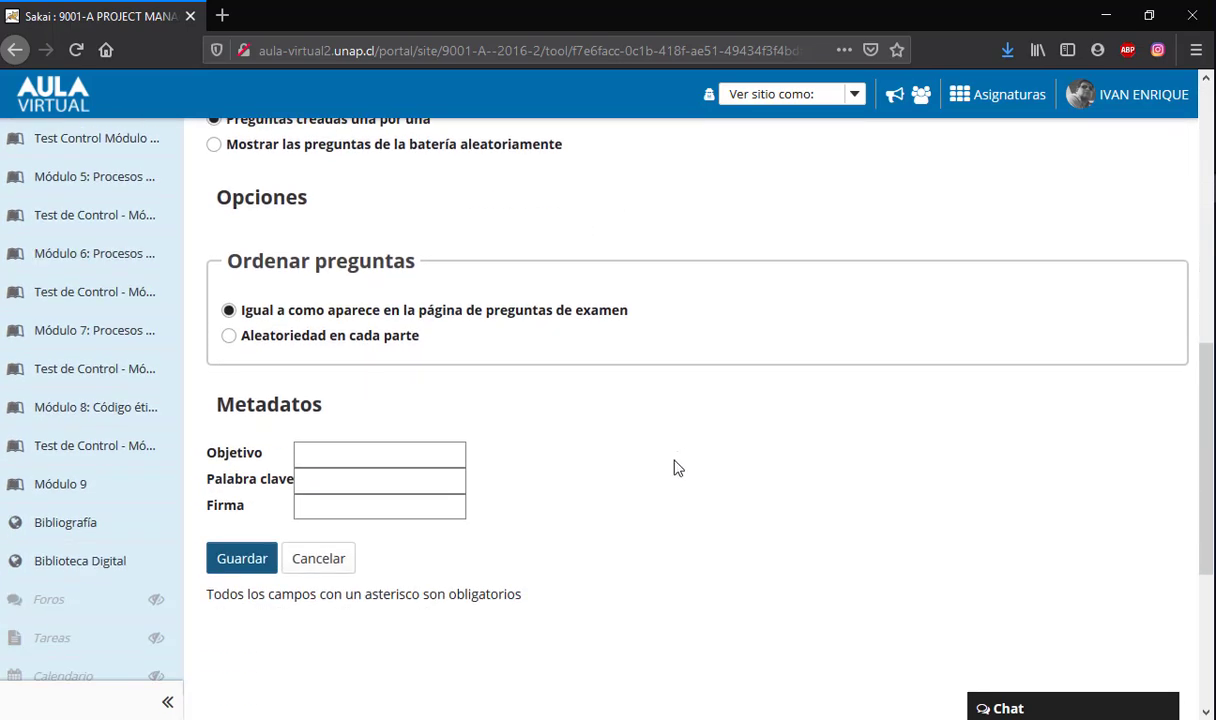
pyautogui.click(241, 558)
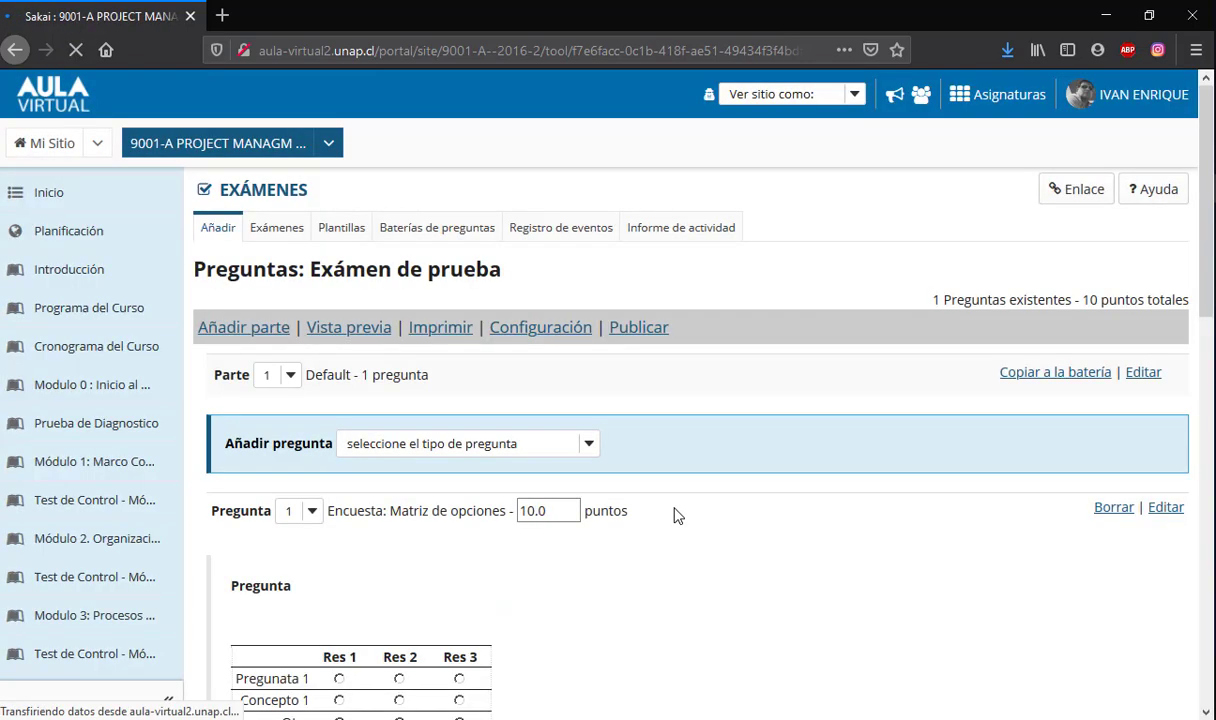
# - Add a question of type "Verdadero Falso" to part 2 of the exam
pyautogui.scroll(-3, 597, 434)
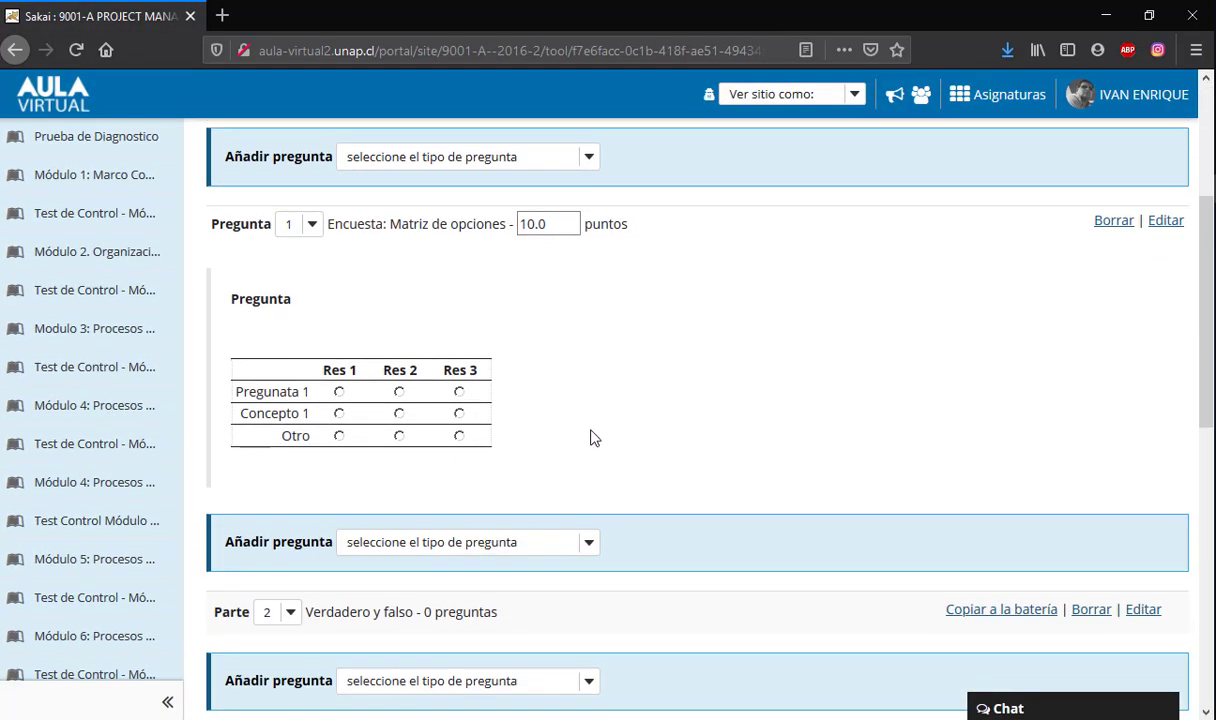
pyautogui.scroll(-2, 590, 438)
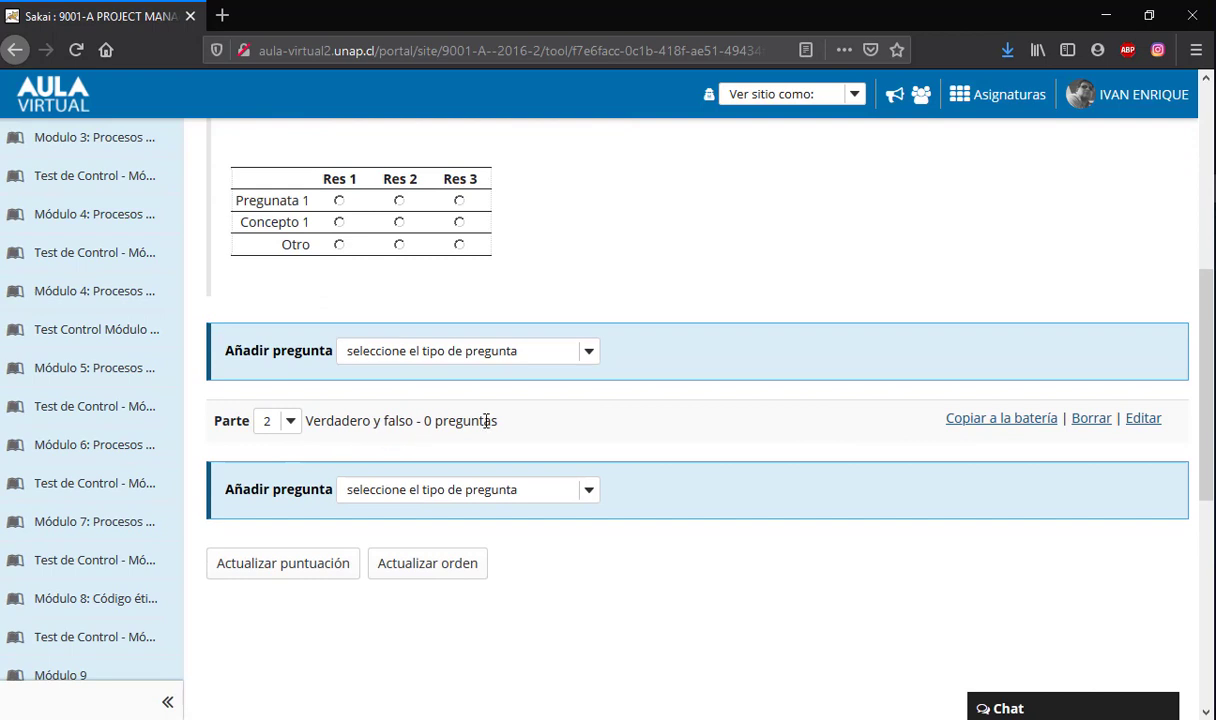
pyautogui.click(589, 491)
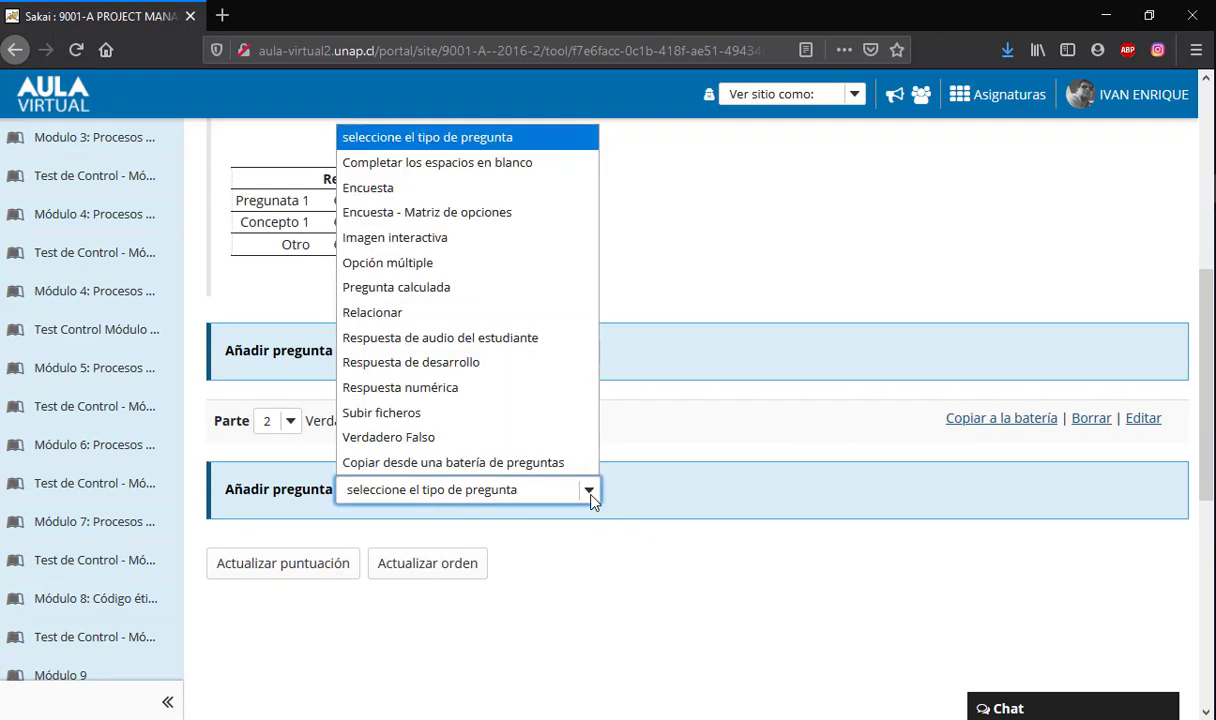
pyautogui.click(462, 445)
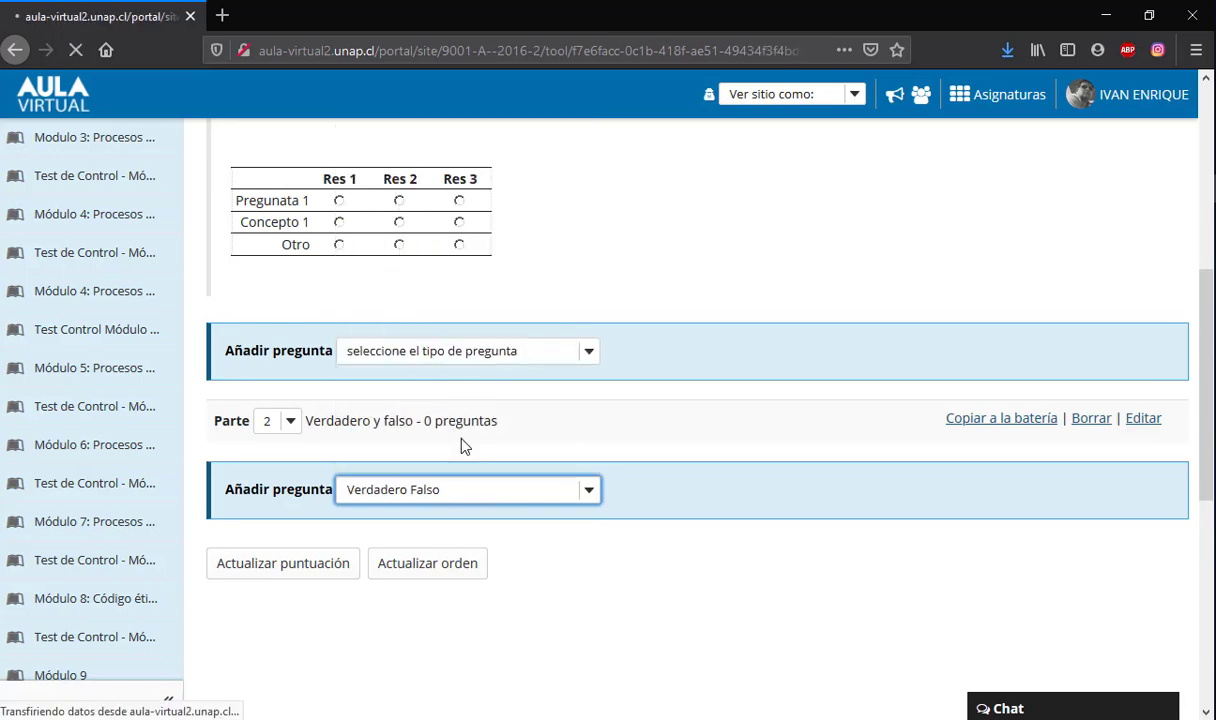
# - Set the true/false question's answer score to 5 and the points deducted for a wrong answer to 2
pyautogui.scroll(-1, 706, 451)
pyautogui.scroll(-1, 731, 449)
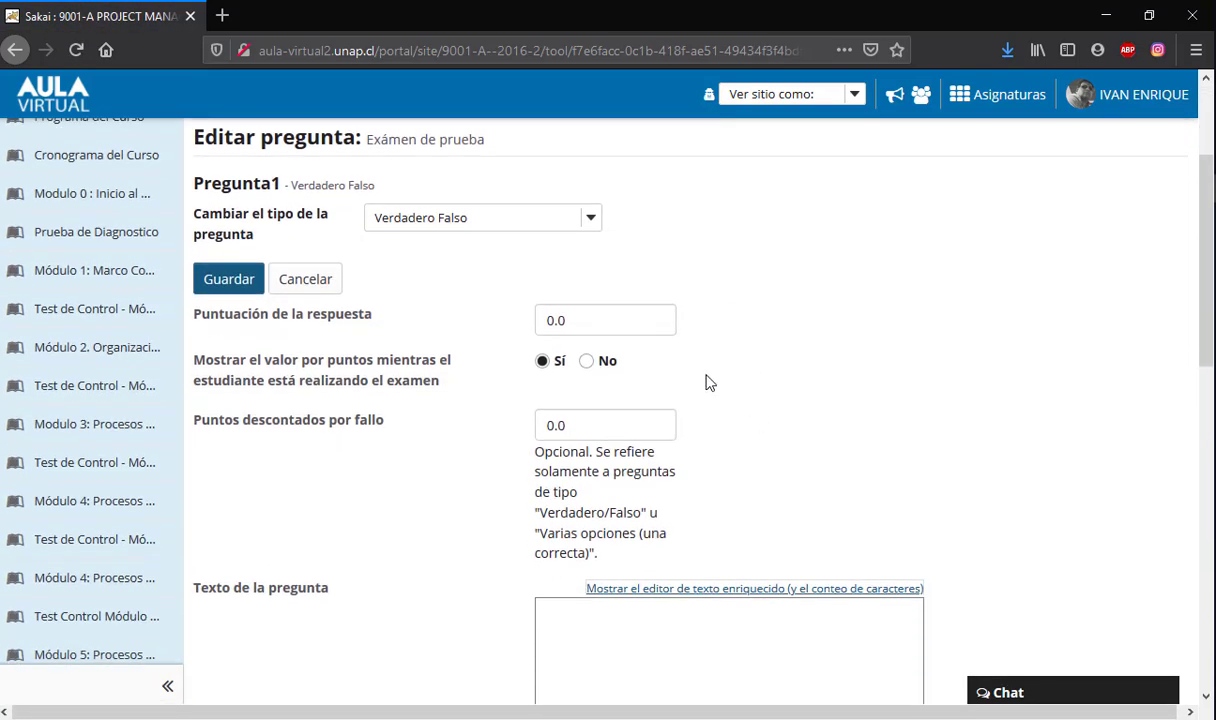
pyautogui.moveTo(570, 320); pyautogui.dragTo(530, 320)
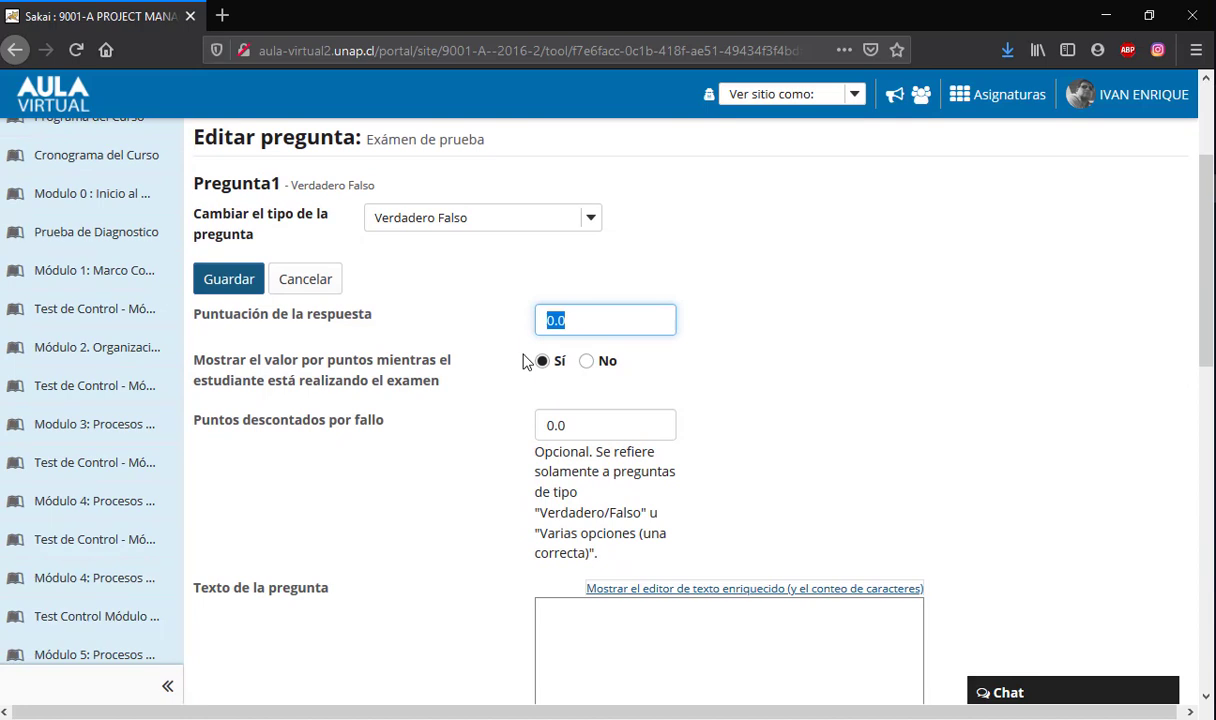
pyautogui.write('5')
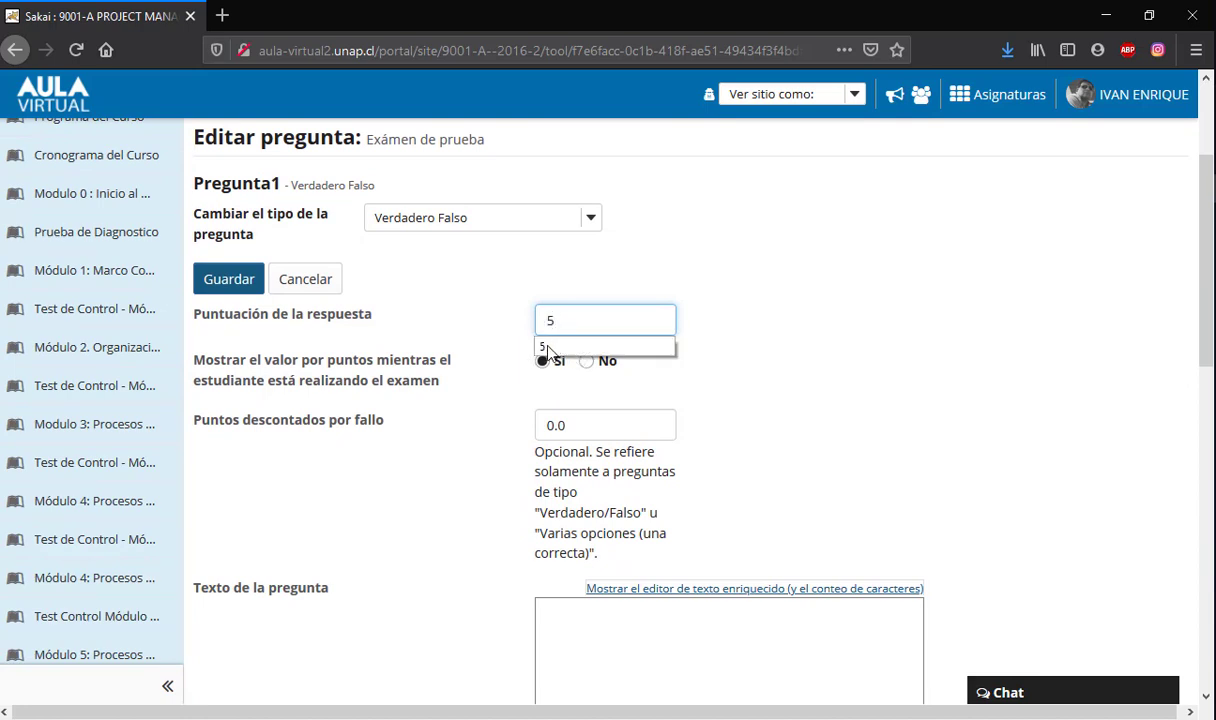
pyautogui.click(547, 350)
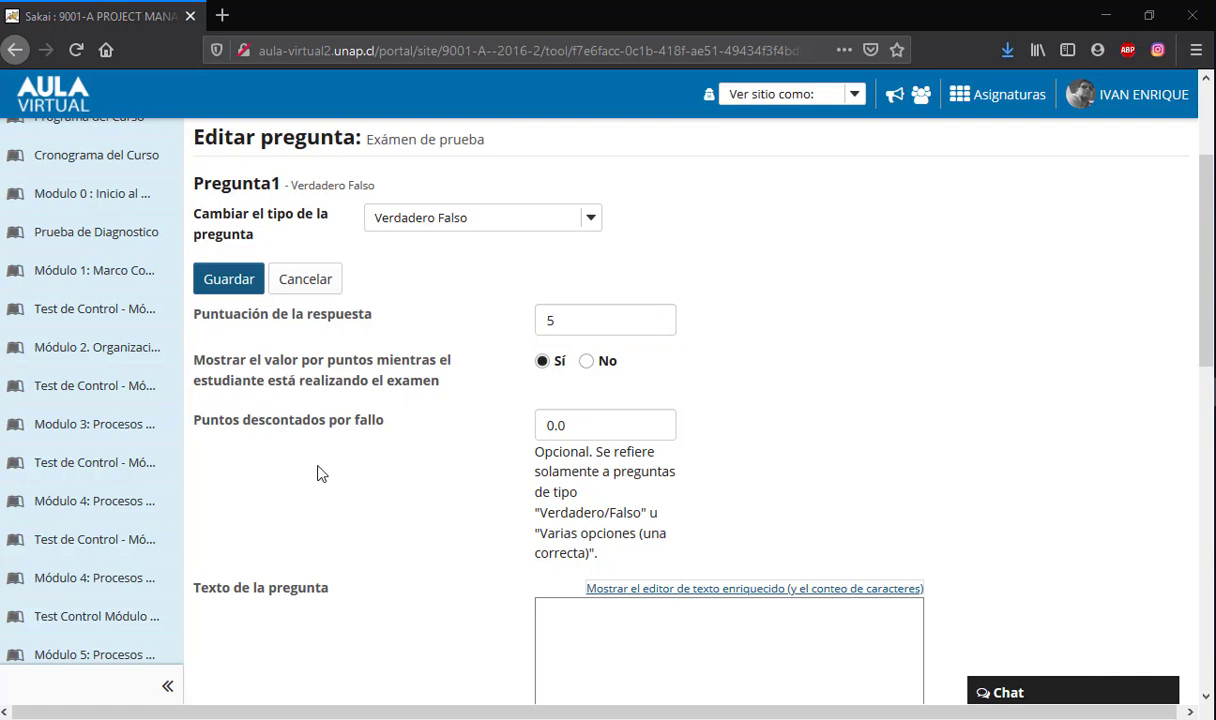
pyautogui.moveTo(592, 426); pyautogui.dragTo(518, 426)
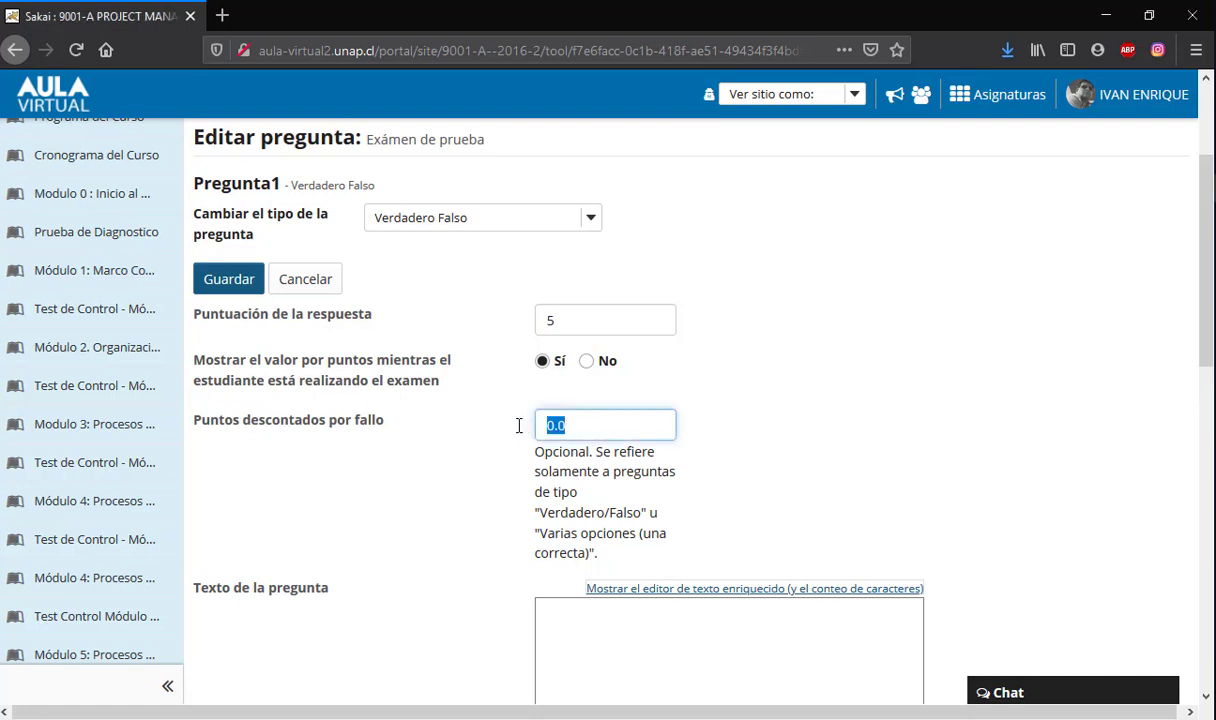
pyautogui.write('2')
# - Enter the question text "Pregunta de verdadero y falso" and mark "Verdadero" as the correct answer
pyautogui.scroll(-3, 880, 412)
pyautogui.click(587, 434)
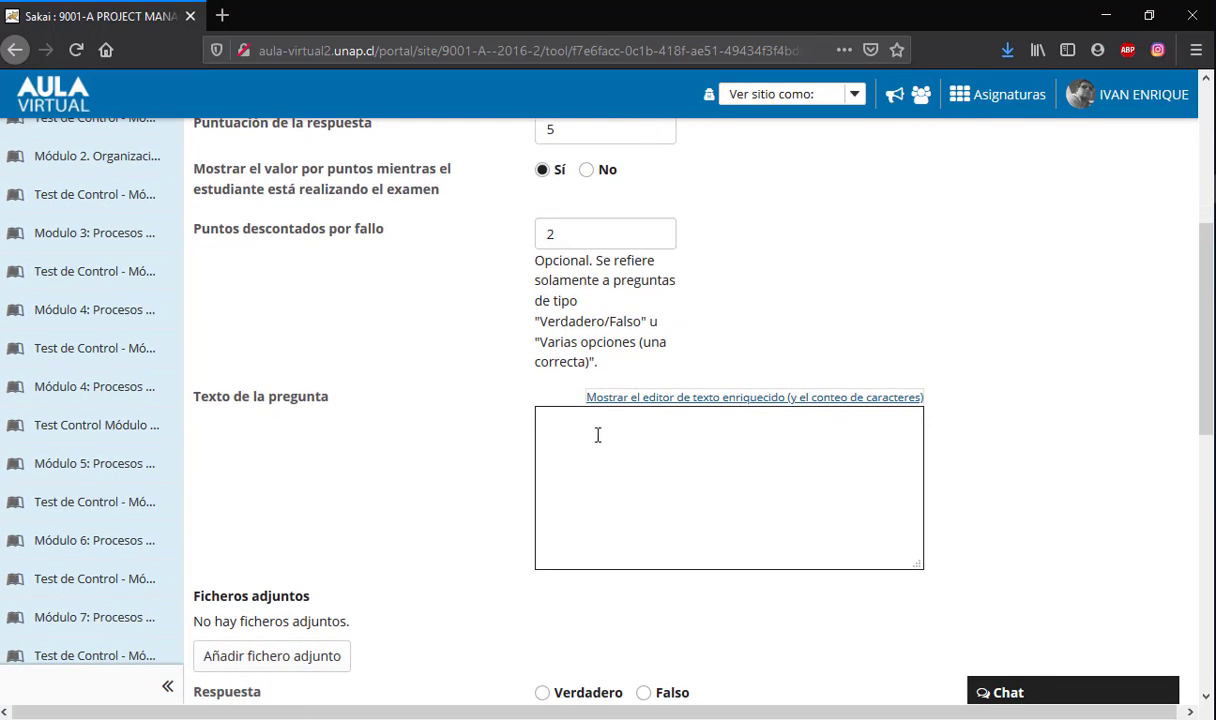
pyautogui.write('Pregunta de verdadero y falso')
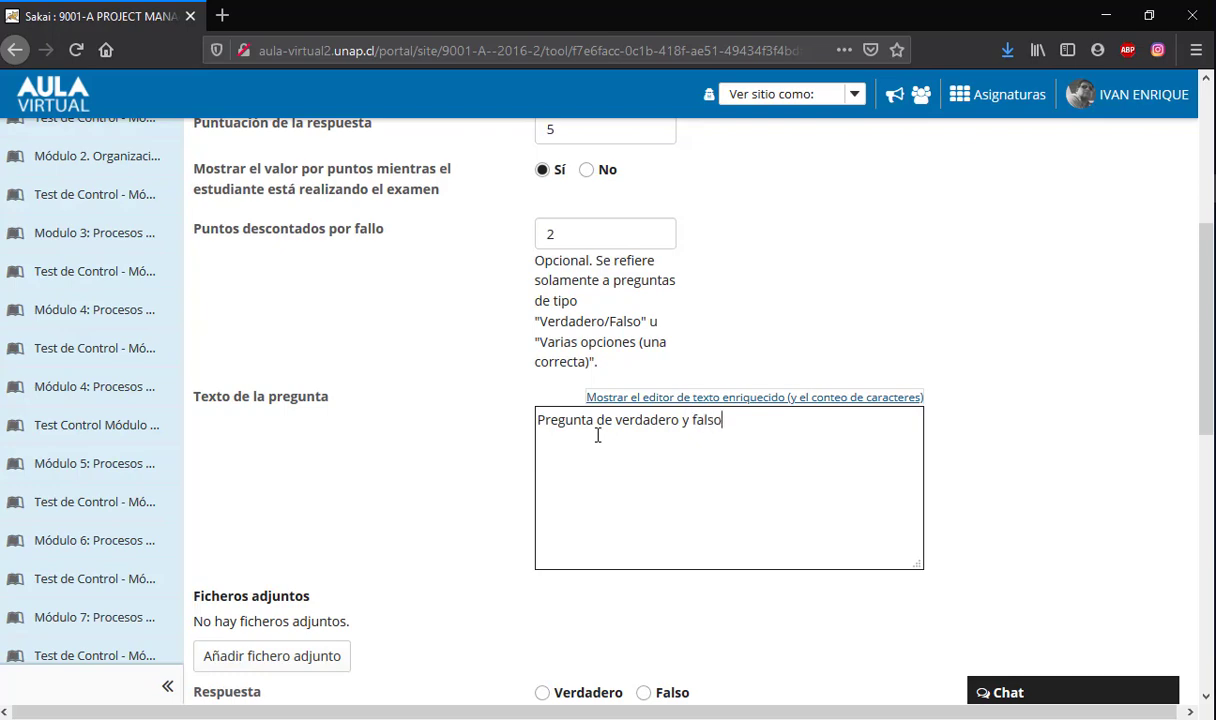
pyautogui.scroll(-3, 400, 450)
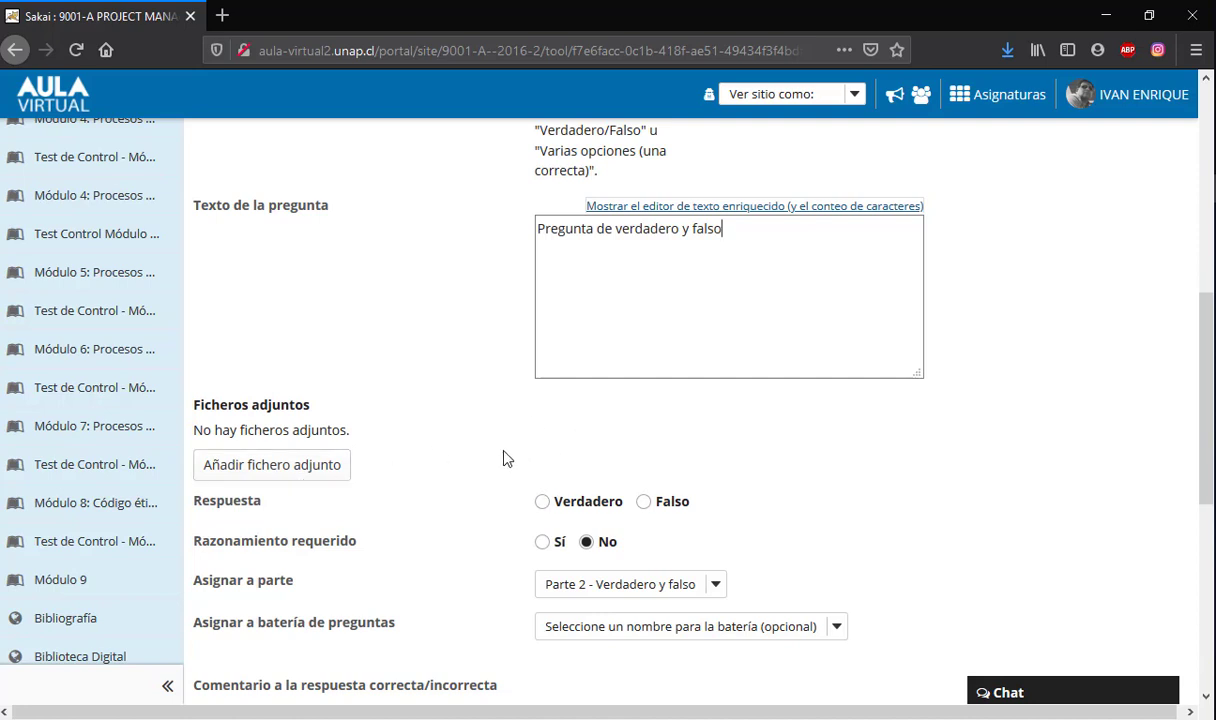
pyautogui.click(542, 501)
# - Assign the true/false question to the battery "Batría de Prueba 1", leave both feedback comments empty and save the question
pyautogui.scroll(-2, 836, 461)
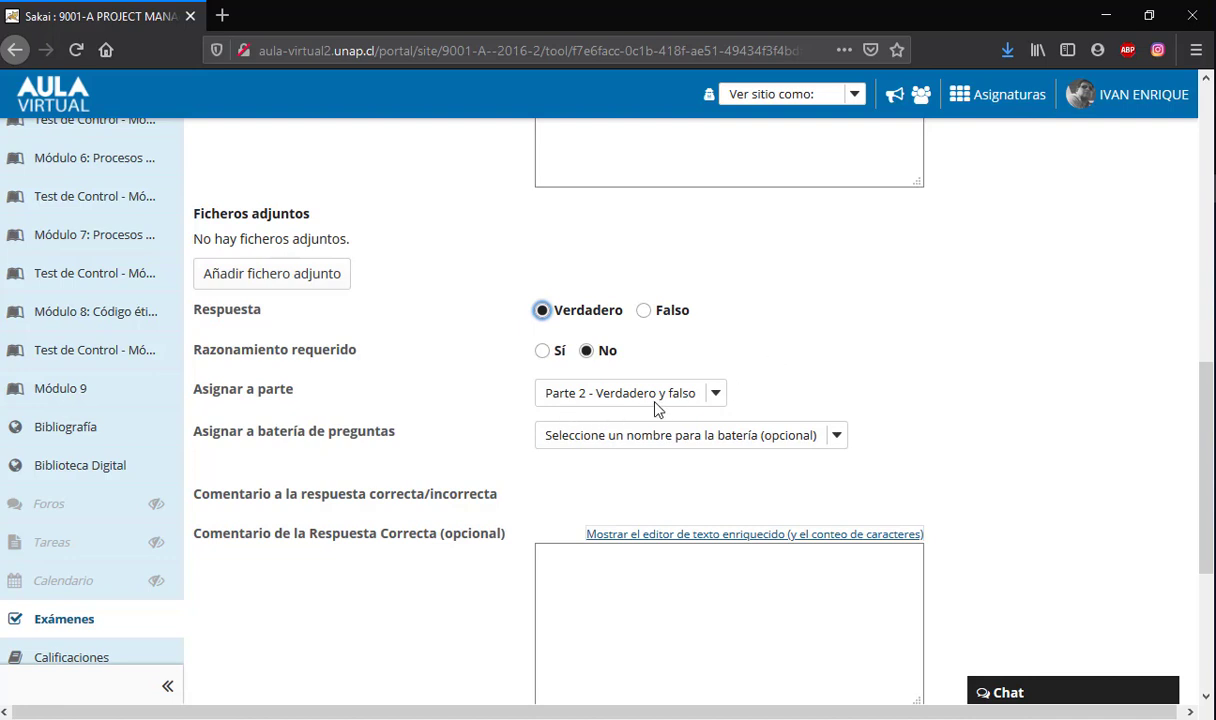
pyautogui.click(837, 437)
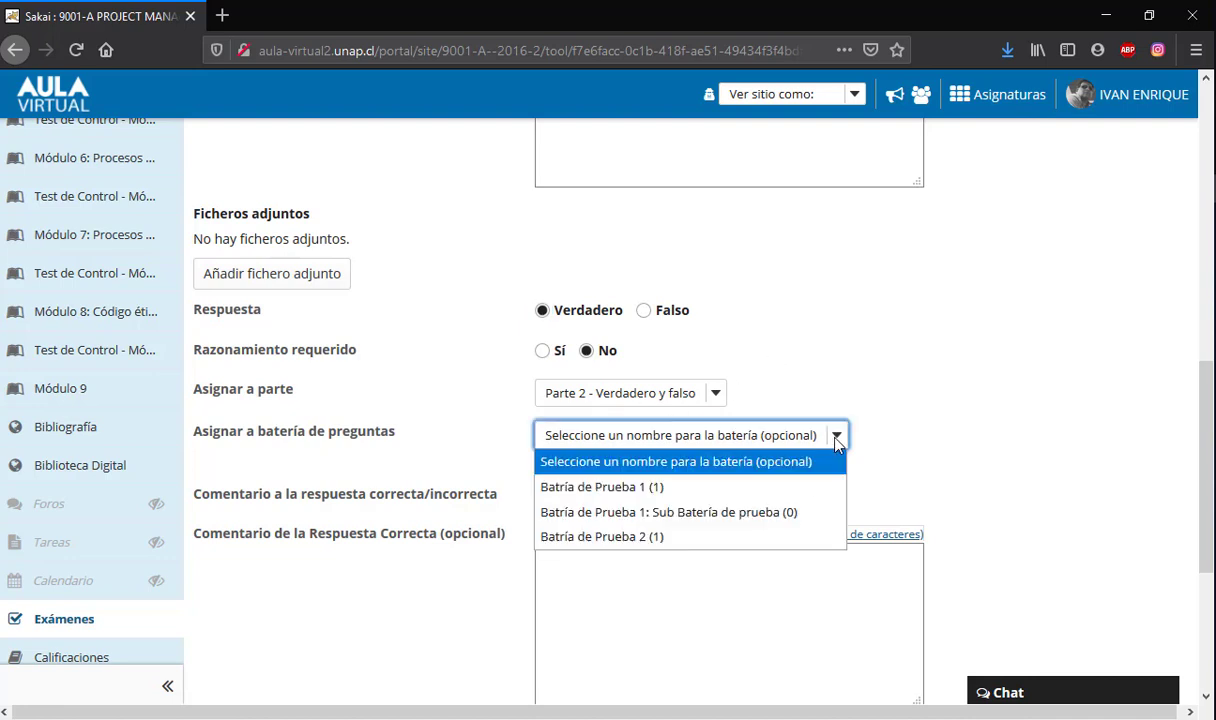
pyautogui.click(720, 486)
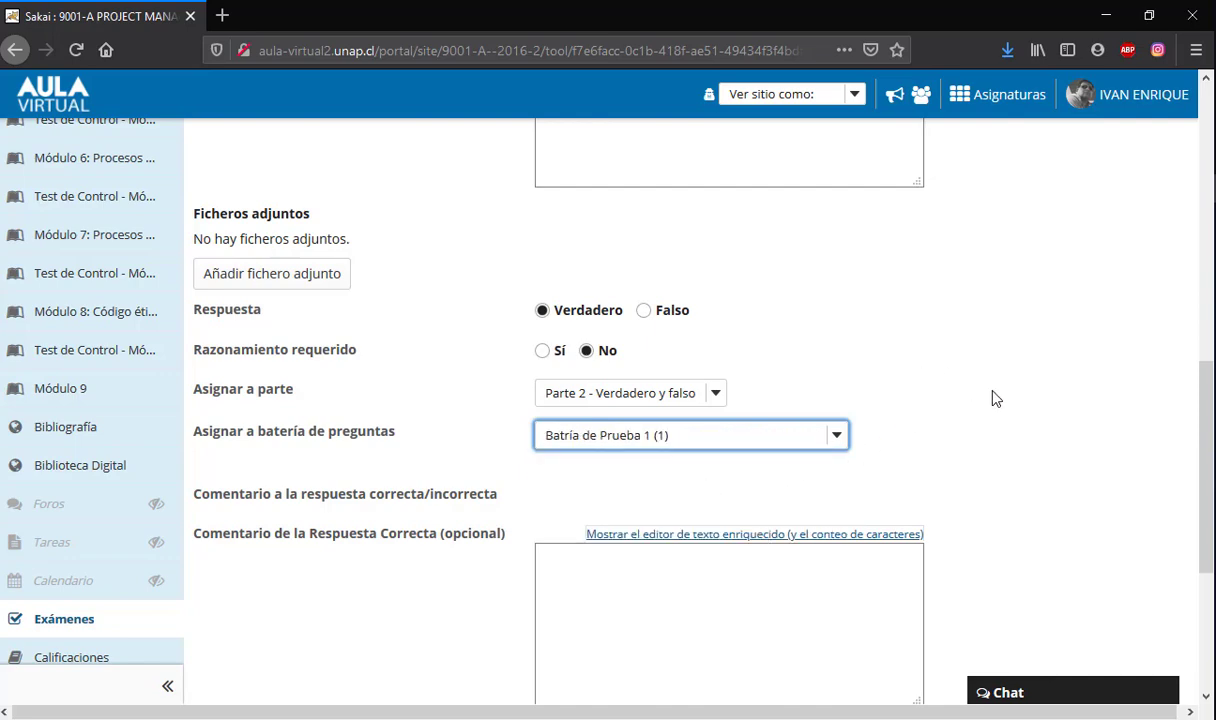
pyautogui.scroll(-2, 993, 398)
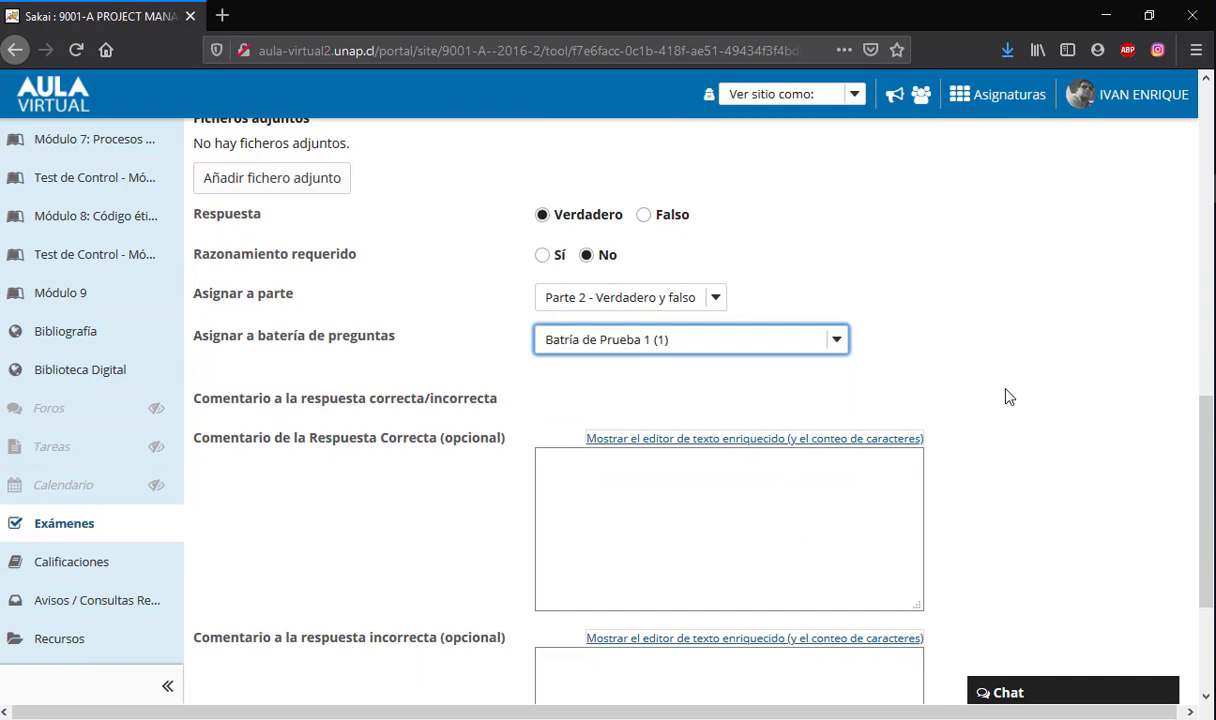
pyautogui.scroll(-4, 1008, 396)
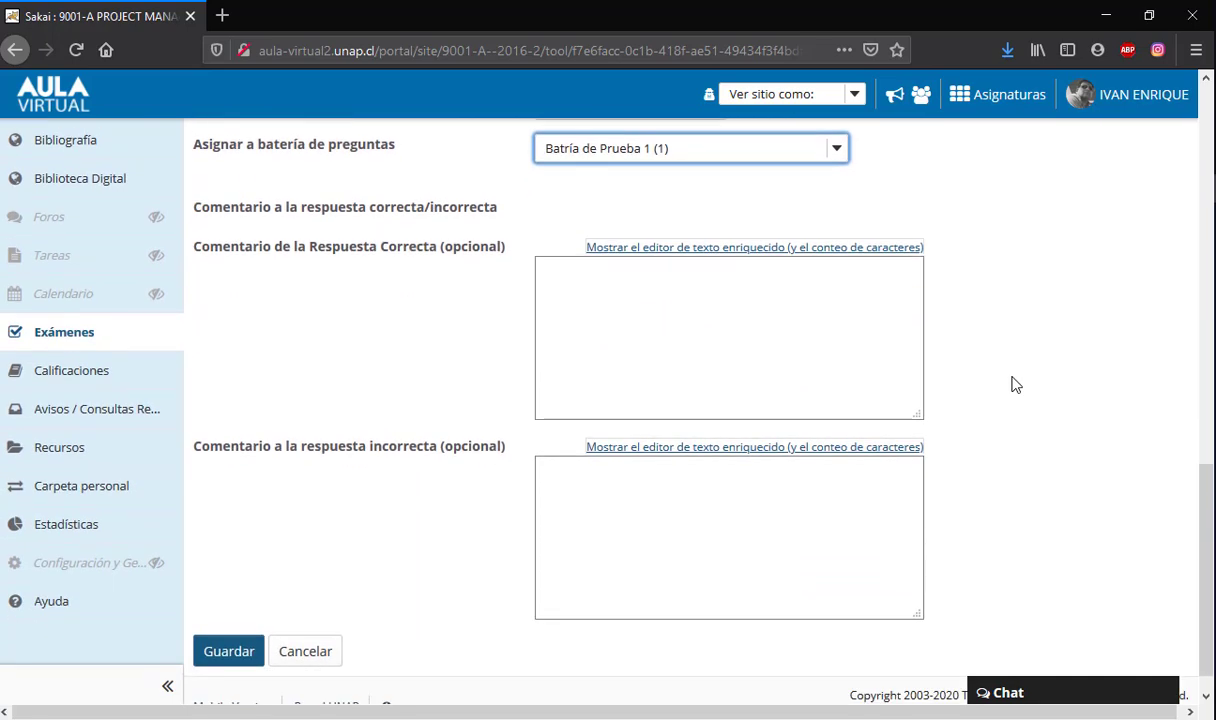
pyautogui.click(605, 340)
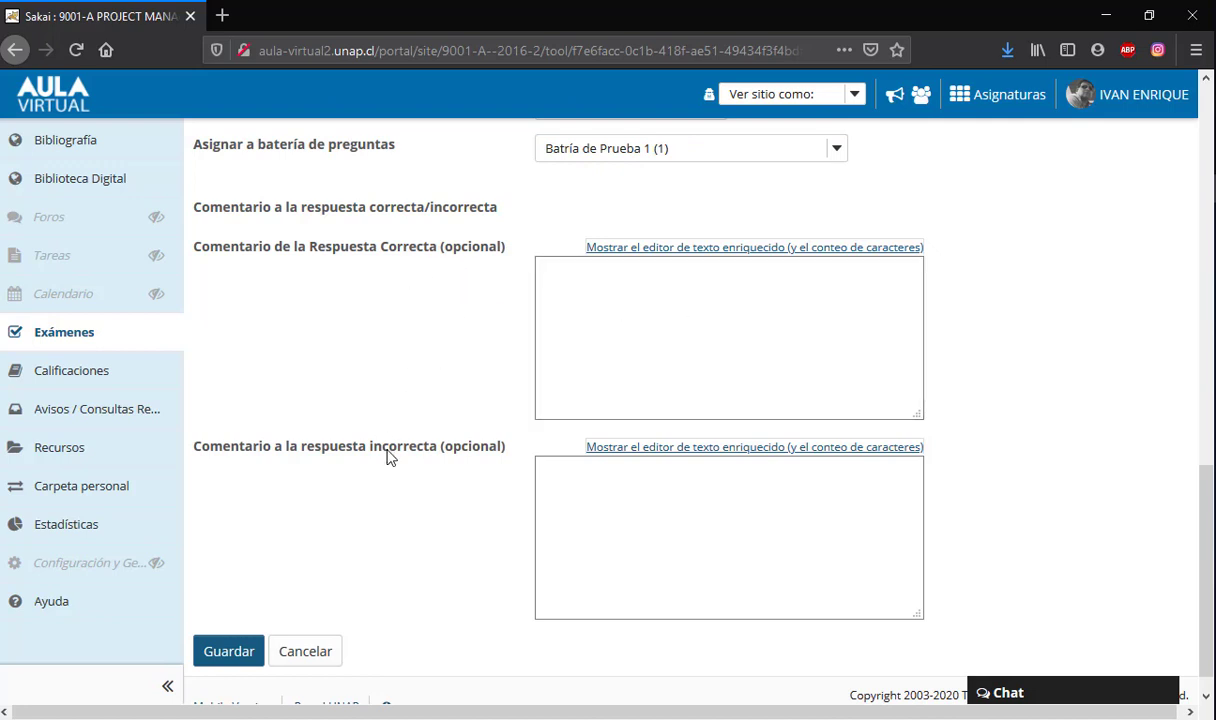
pyautogui.scroll(-1, 385, 456)
pyautogui.click(567, 475)
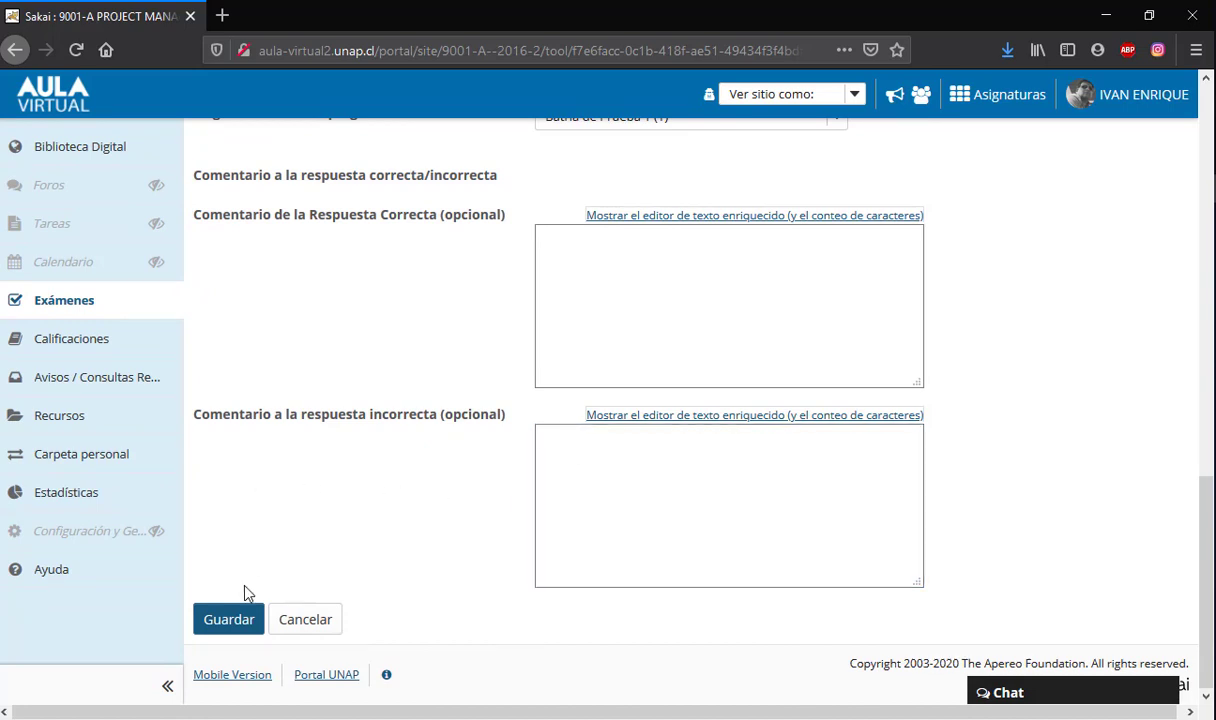
pyautogui.click(229, 620)
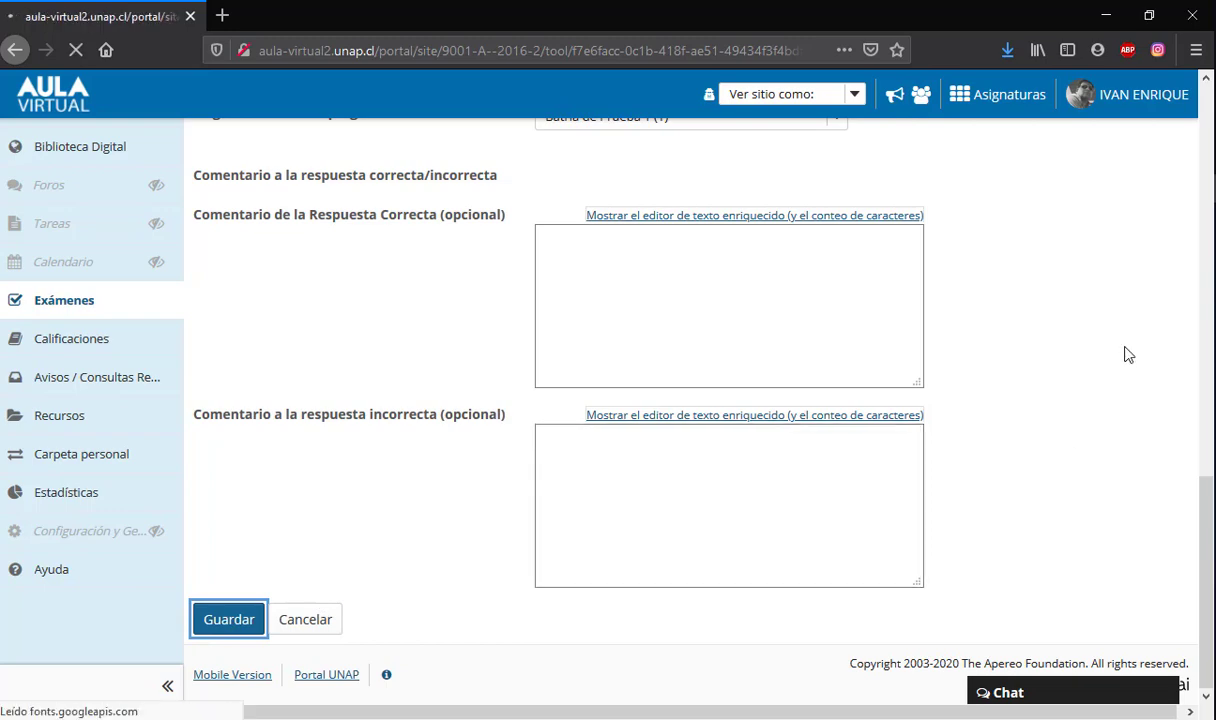
# - Reopen the true/false question in part 2 for editing, review its settings and save it without changes
pyautogui.scroll(-5, 955, 401)
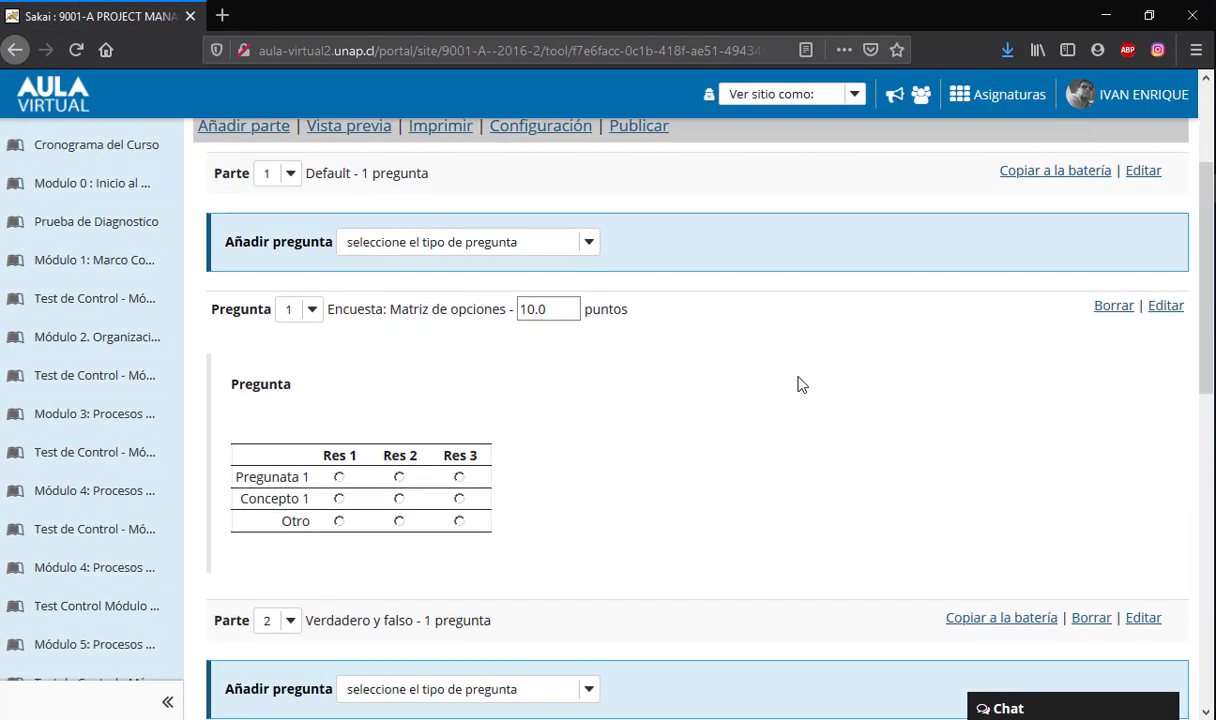
pyautogui.scroll(-2, 723, 335)
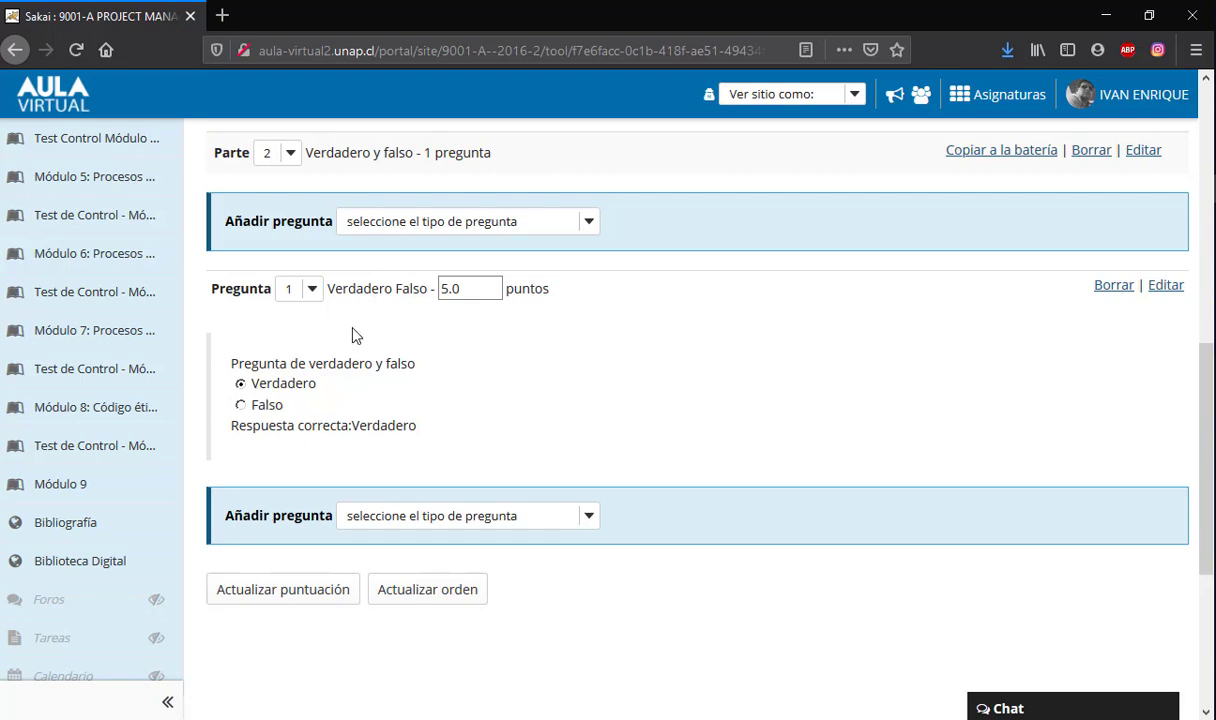
pyautogui.click(1164, 287)
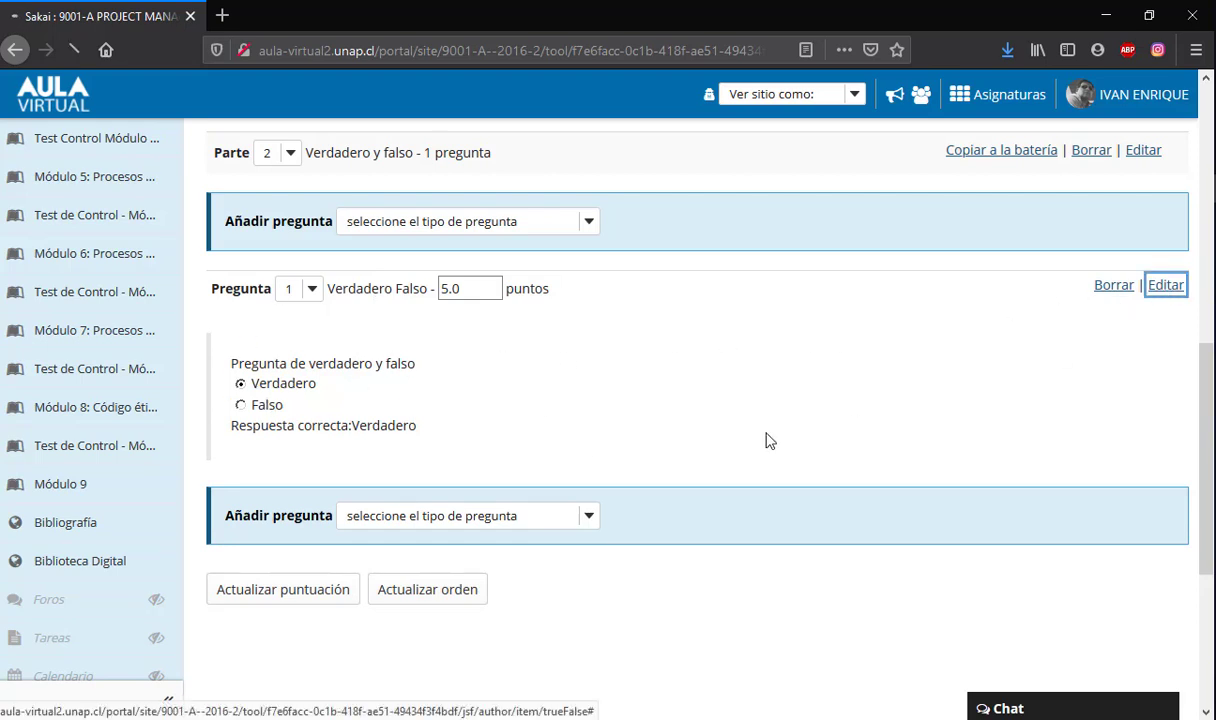
pyautogui.scroll(-2, 700, 390)
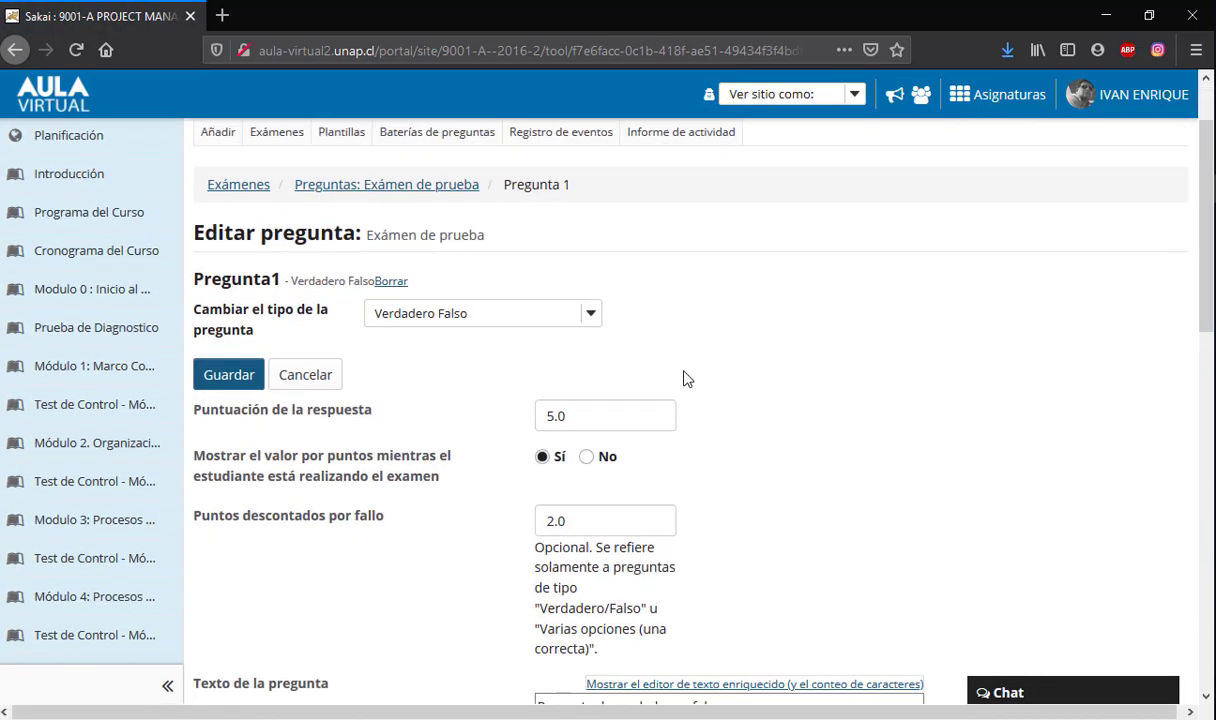
pyautogui.scroll(-4, 787, 376)
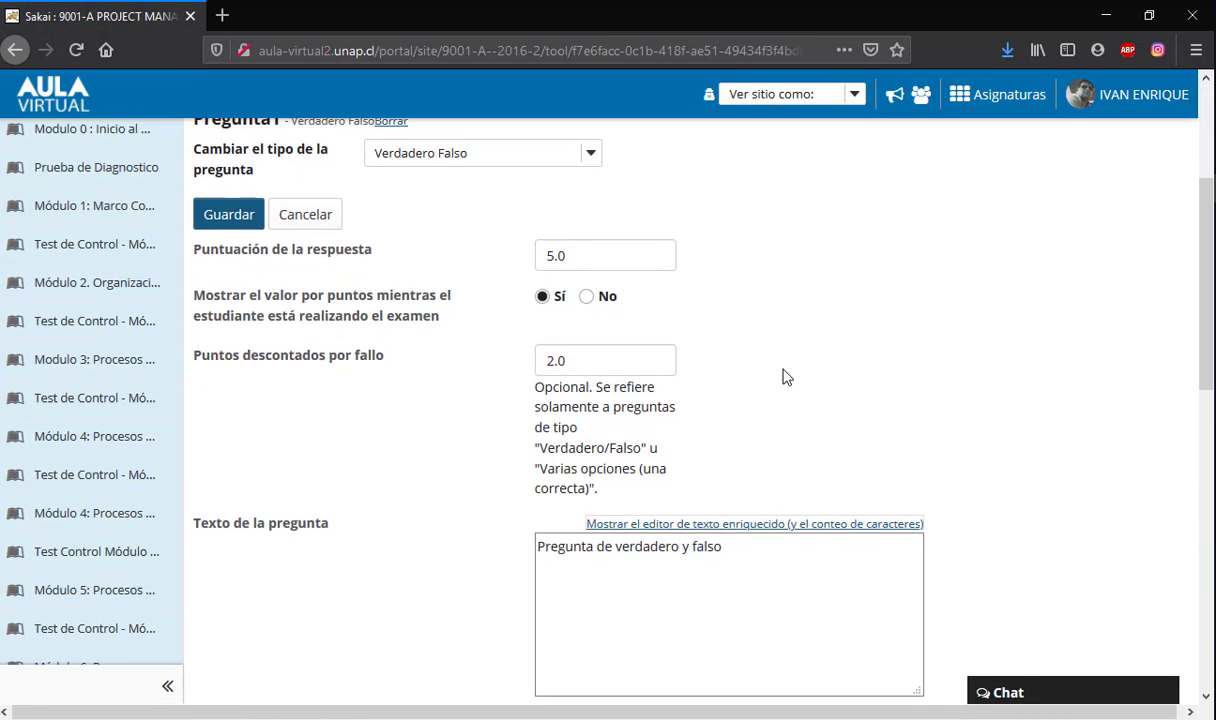
pyautogui.scroll(4, 968, 362)
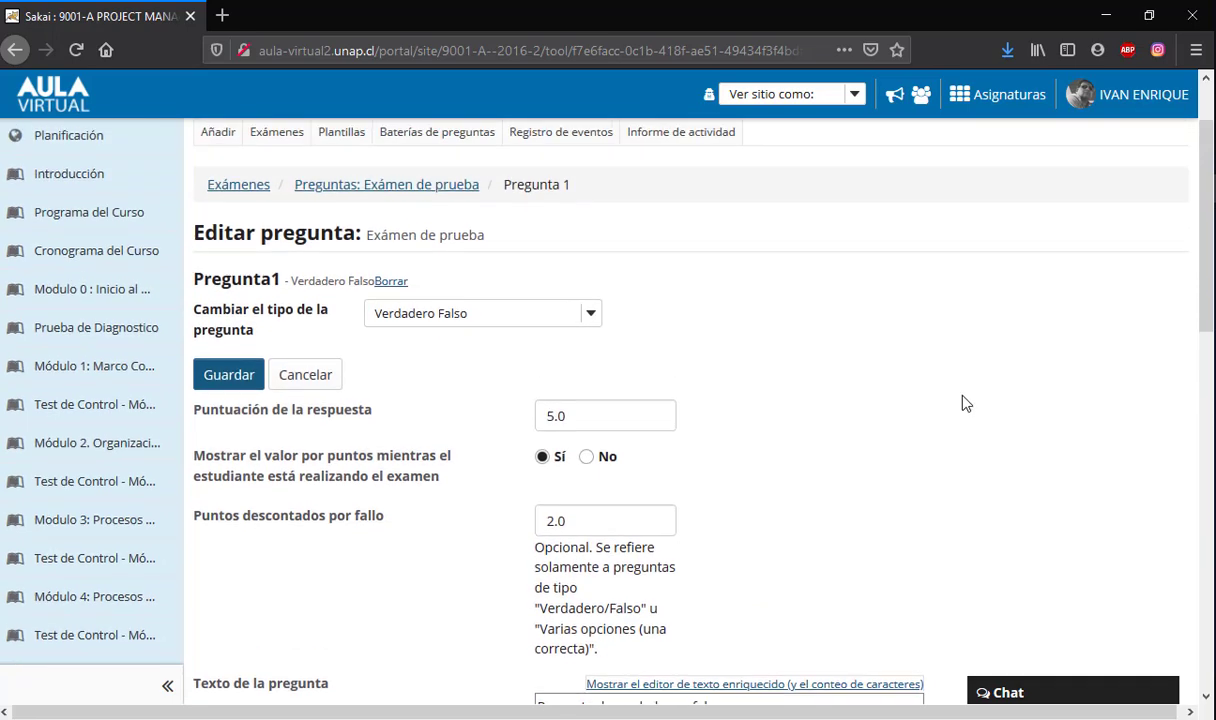
pyautogui.scroll(-6, 963, 400)
pyautogui.scroll(-14, 975, 410)
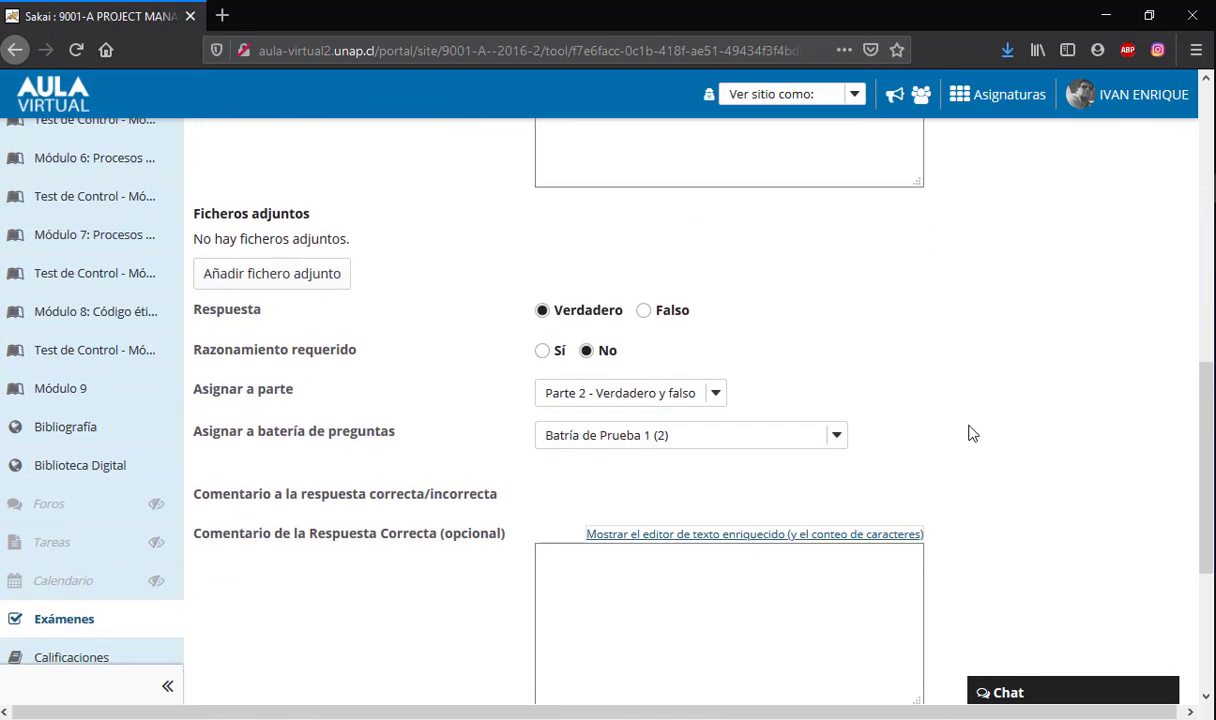
pyautogui.click(231, 622)
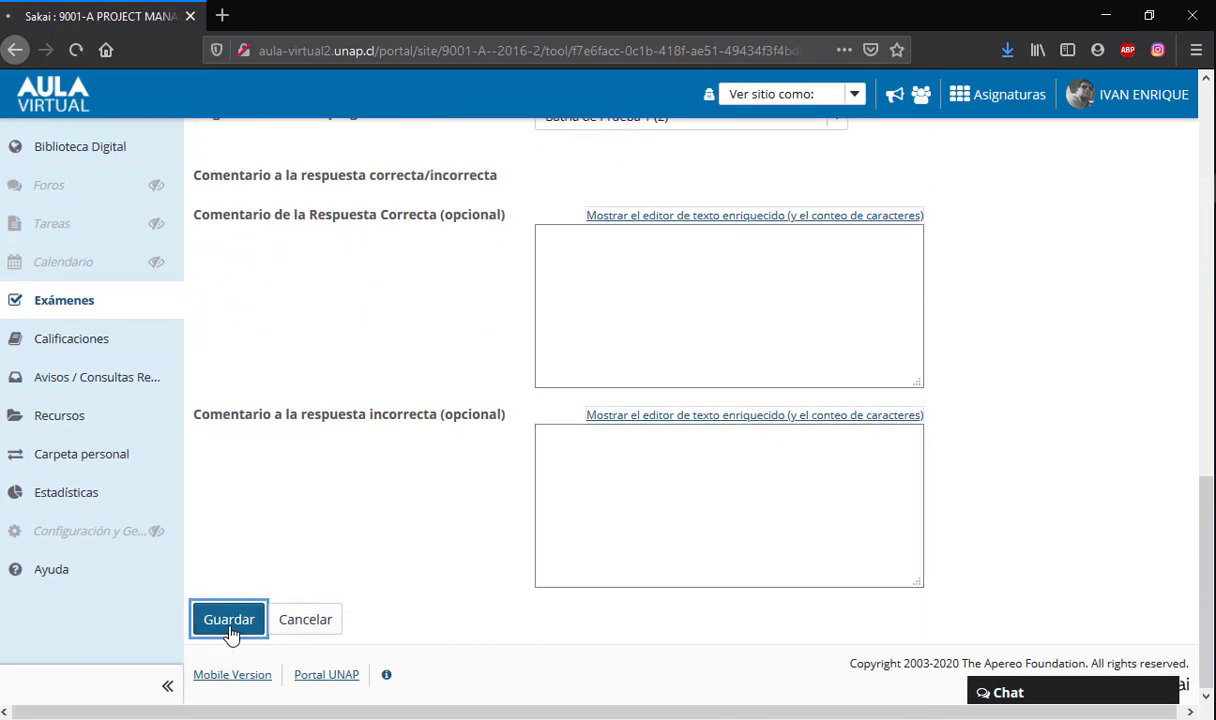